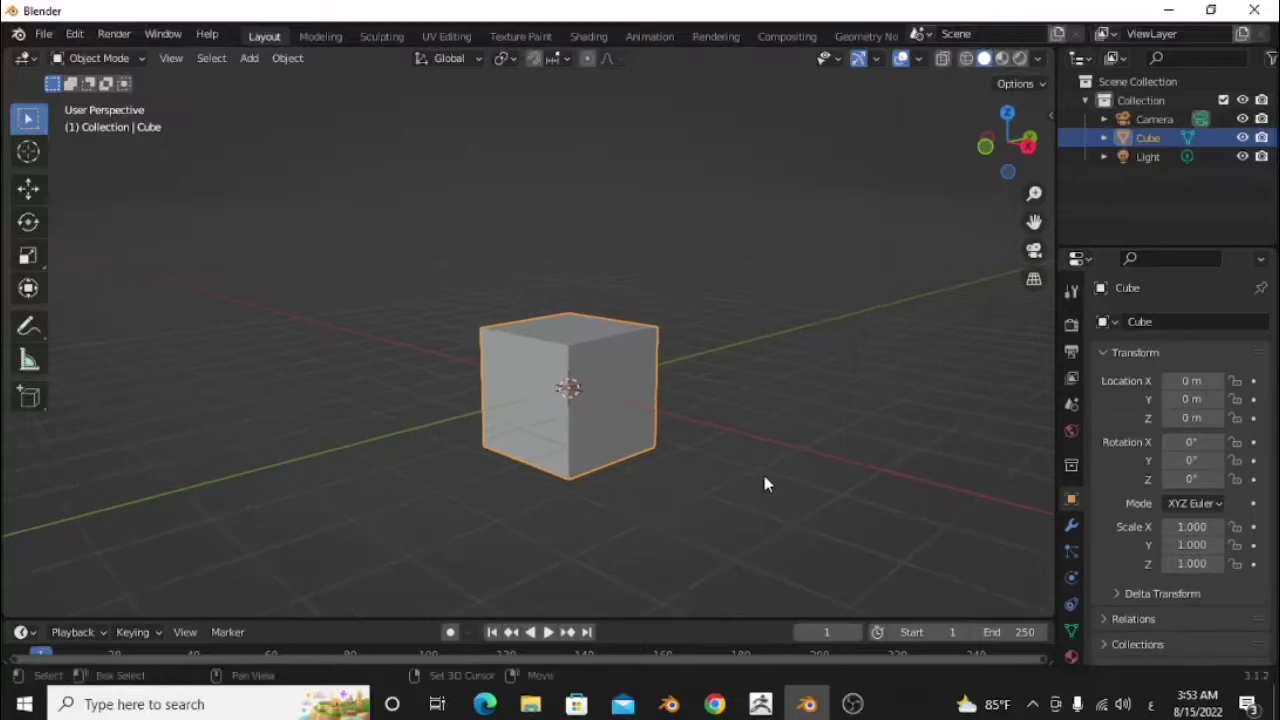
Add a Displace modifier to the cube
{"action": "left_click", "coordinate": [1071, 525]}
{"action": "left_click", "coordinate": [1169, 323]}
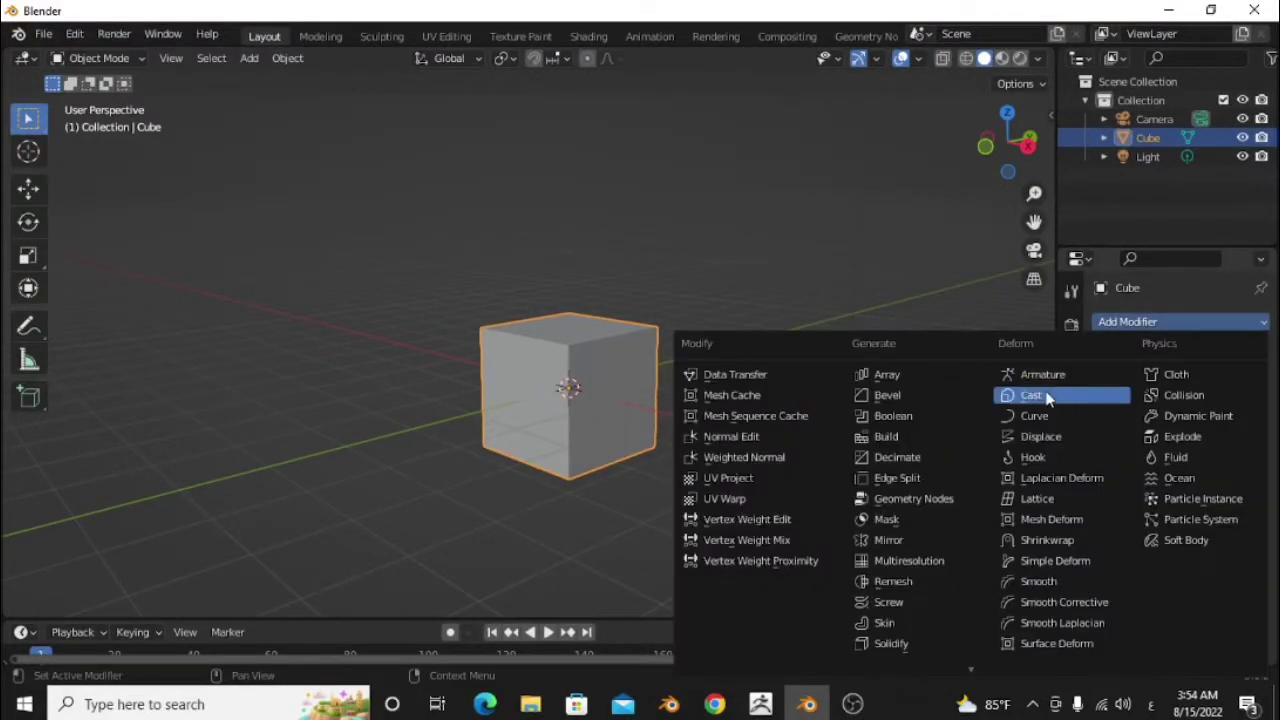
{"action": "left_click", "coordinate": [1032, 438]}
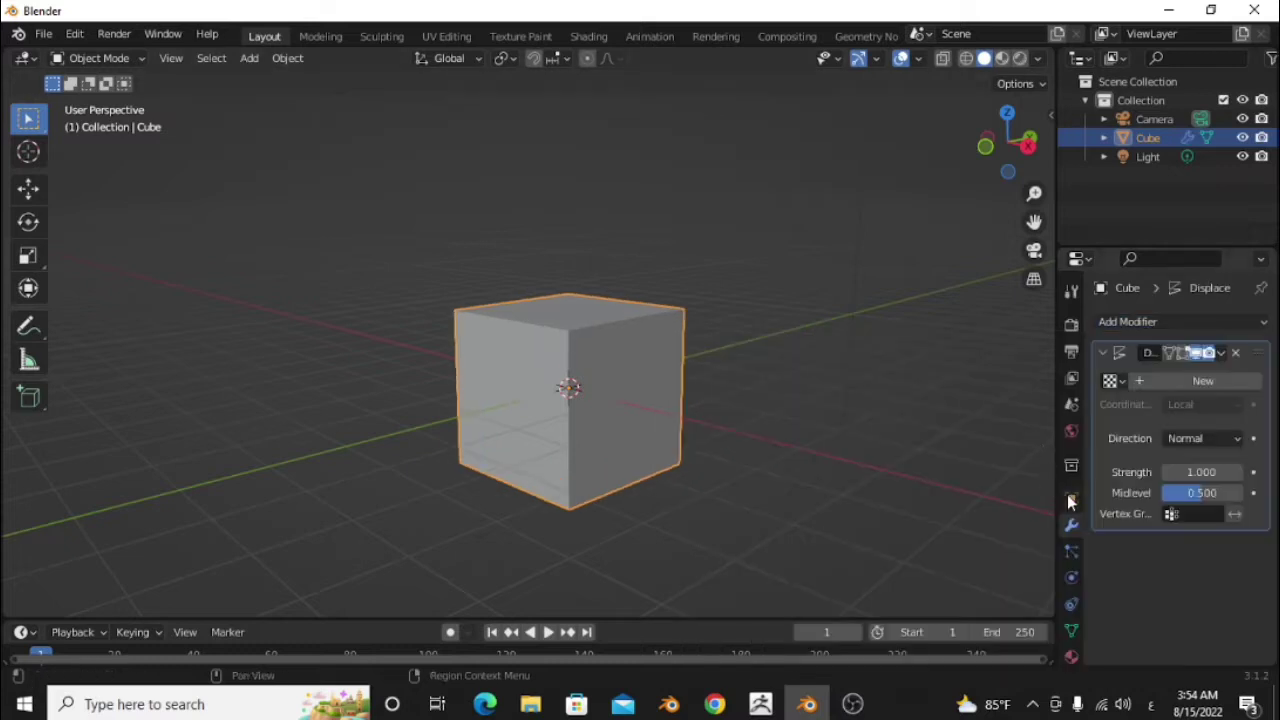
Subdivide the cube's mesh repeatedly in Edit Mode, then return to Object Mode
{"action": "key", "text": "Tab"}
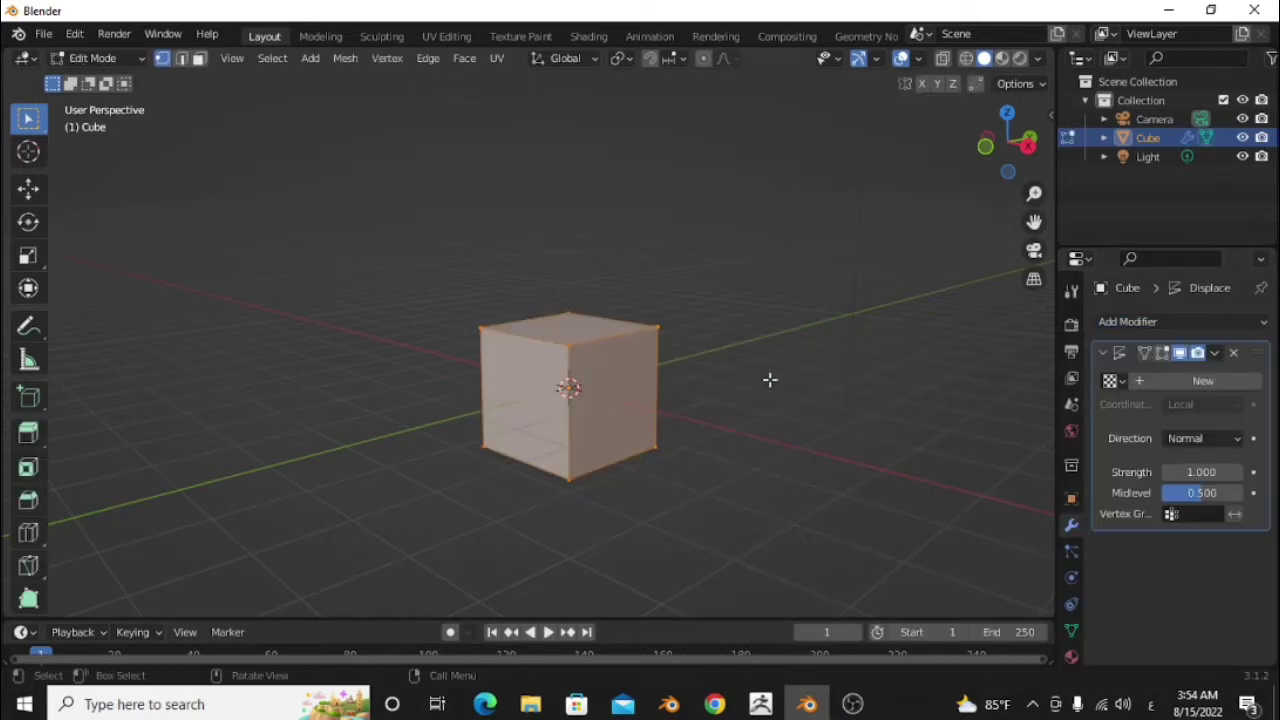
{"action": "right_click", "coordinate": [770, 380]}
{"action": "left_click", "coordinate": [710, 262]}
{"action": "right_click", "coordinate": [708, 272]}
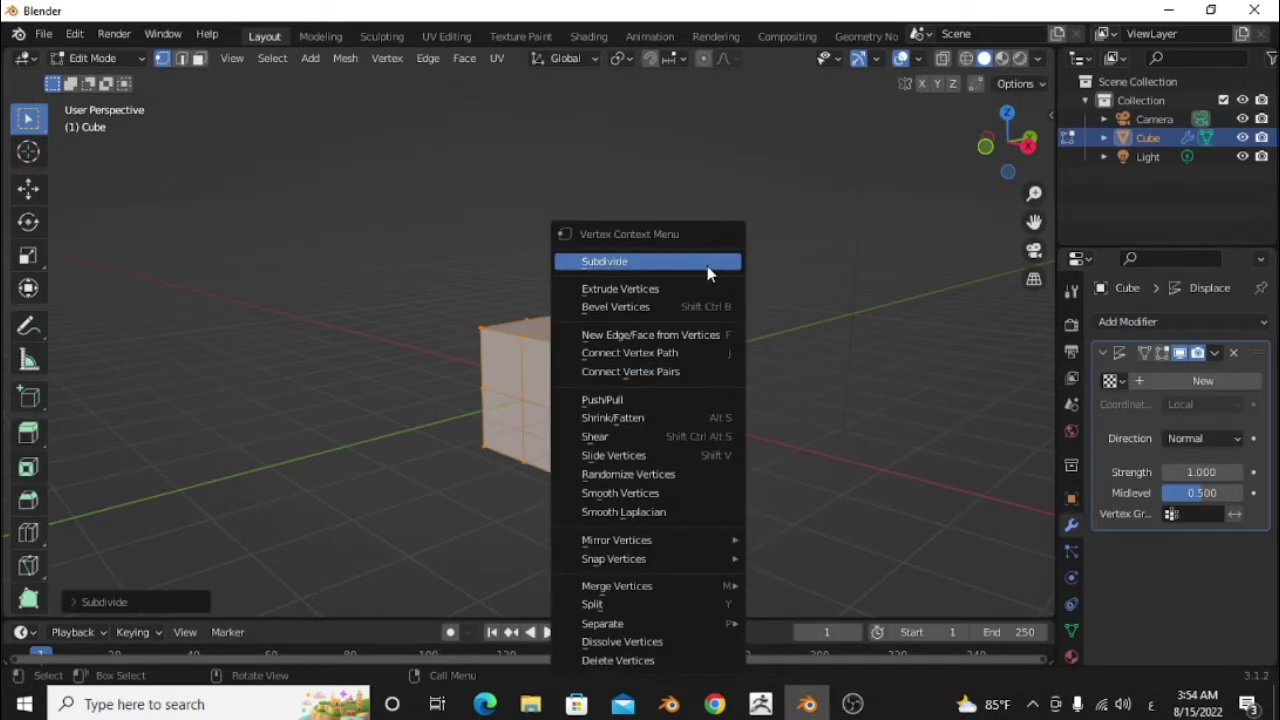
{"action": "left_click", "coordinate": [708, 272]}
{"action": "right_click", "coordinate": [708, 272]}
{"action": "key", "text": "Tab"}
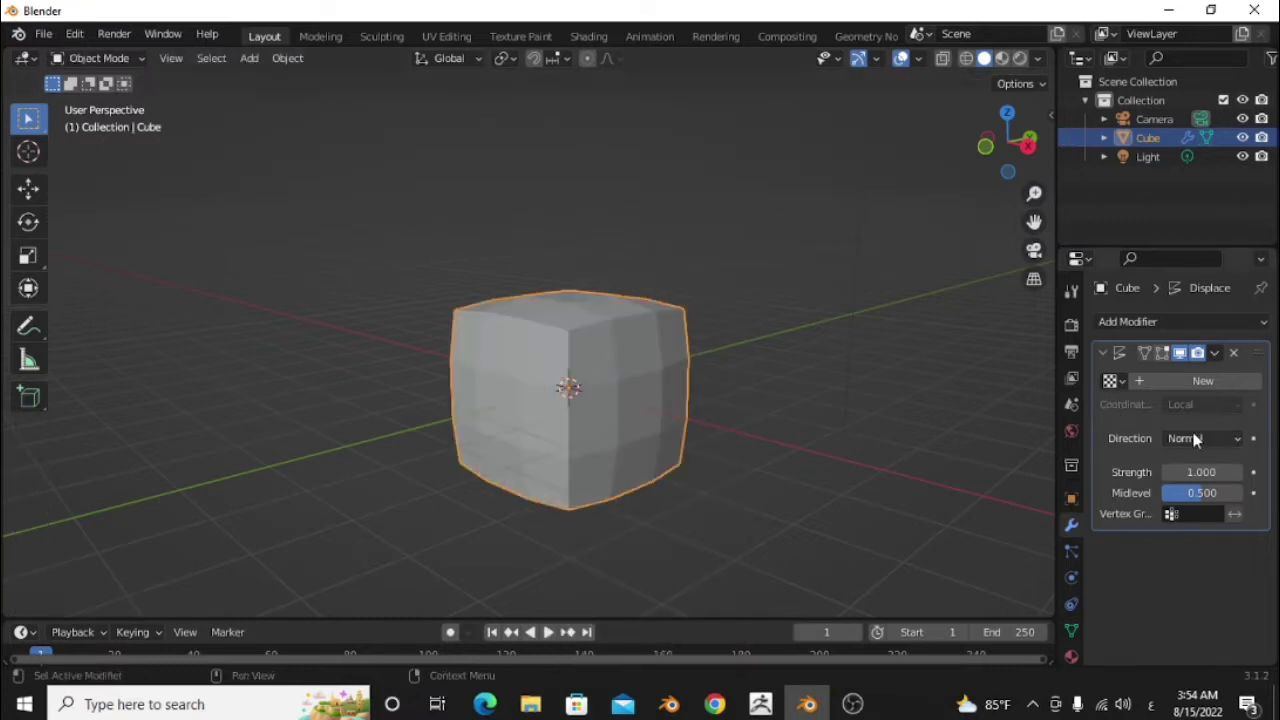
Give the displacement a new Clouds texture with size 0.33
{"action": "left_click", "coordinate": [1190, 381]}
{"action": "left_click", "coordinate": [1253, 383]}
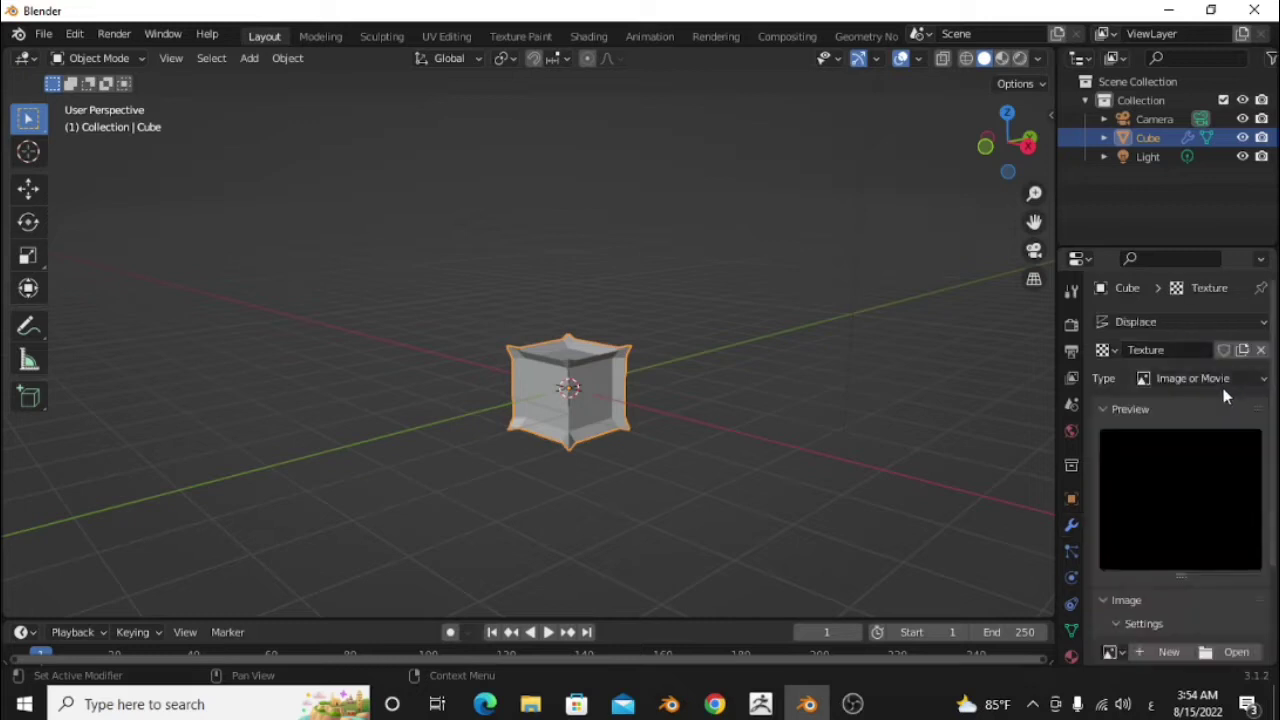
{"action": "left_click", "coordinate": [1197, 377]}
{"action": "left_click", "coordinate": [1189, 440]}
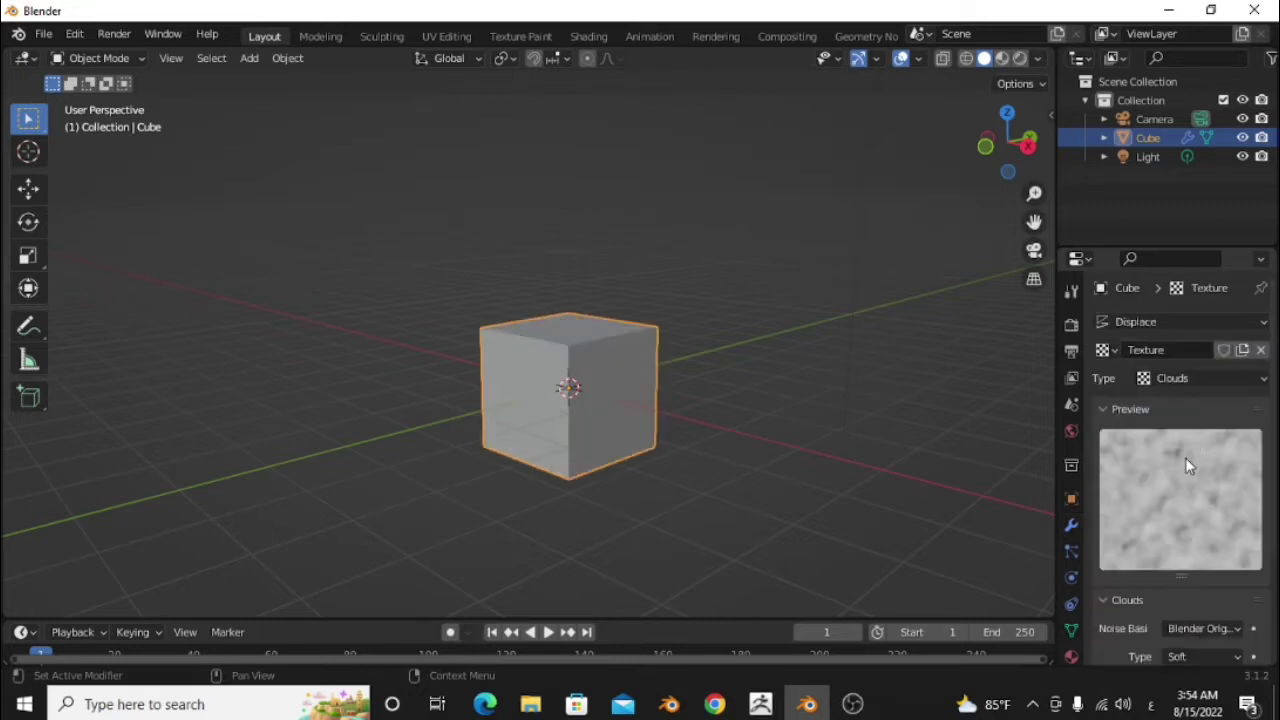
{"action": "scroll", "coordinate": [1190, 587], "scroll_direction": "down", "scroll_amount": 2}
{"action": "scroll", "coordinate": [1190, 587], "scroll_direction": "down", "scroll_amount": 2}
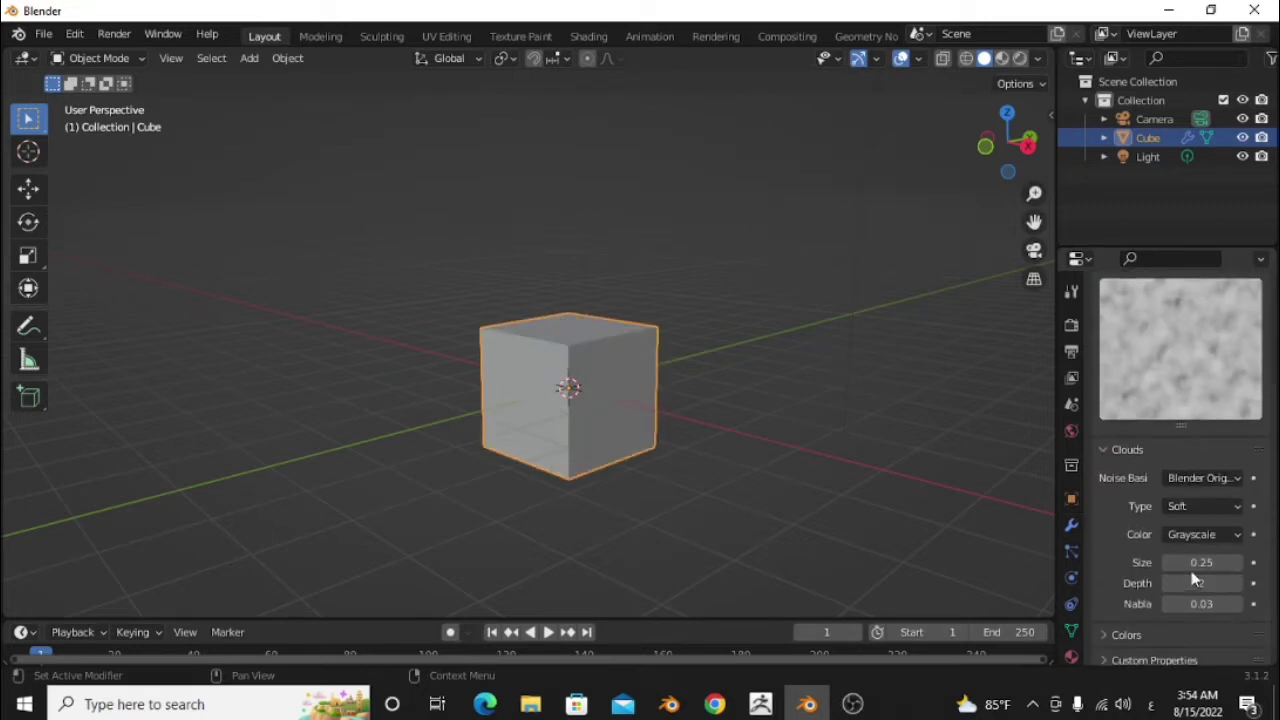
{"action": "left_click_drag", "start_coordinate": [1201, 562], "coordinate": [1215, 562]}
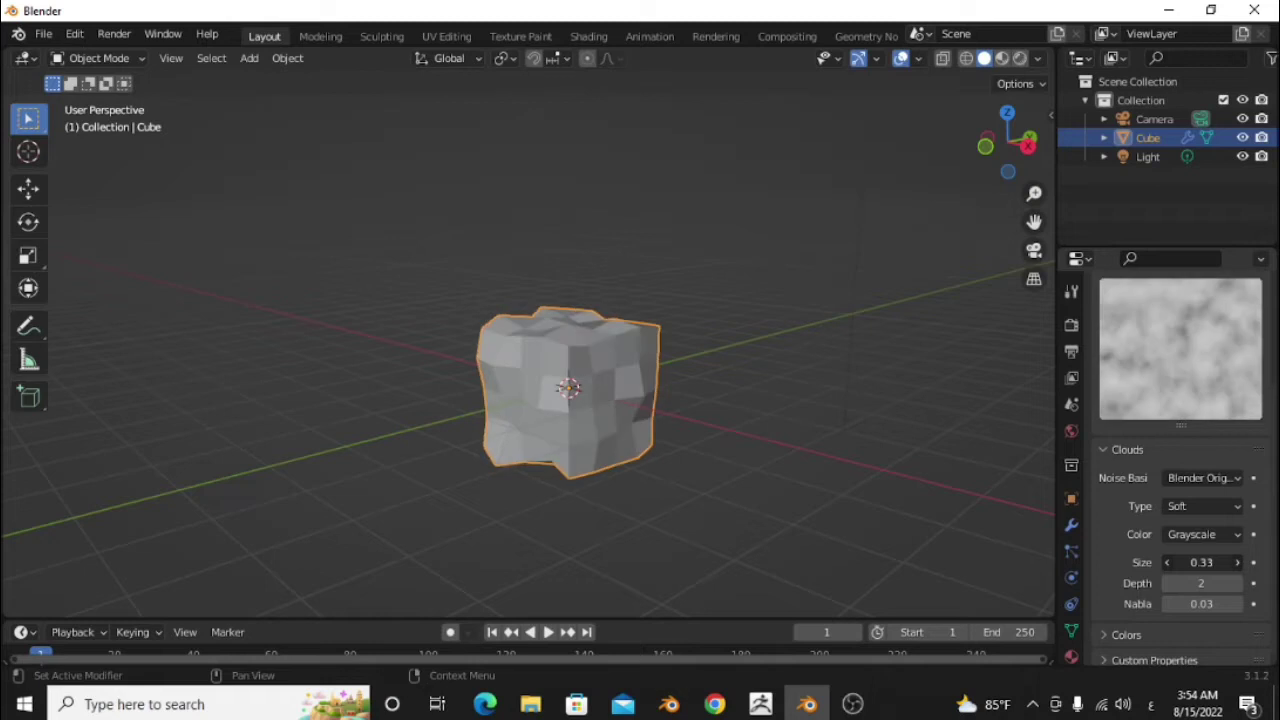
Lower the displacement strength to 0.3 and shade the cube smooth
{"action": "middle_click_drag", "start_coordinate": [703, 509], "coordinate": [1041, 527]}
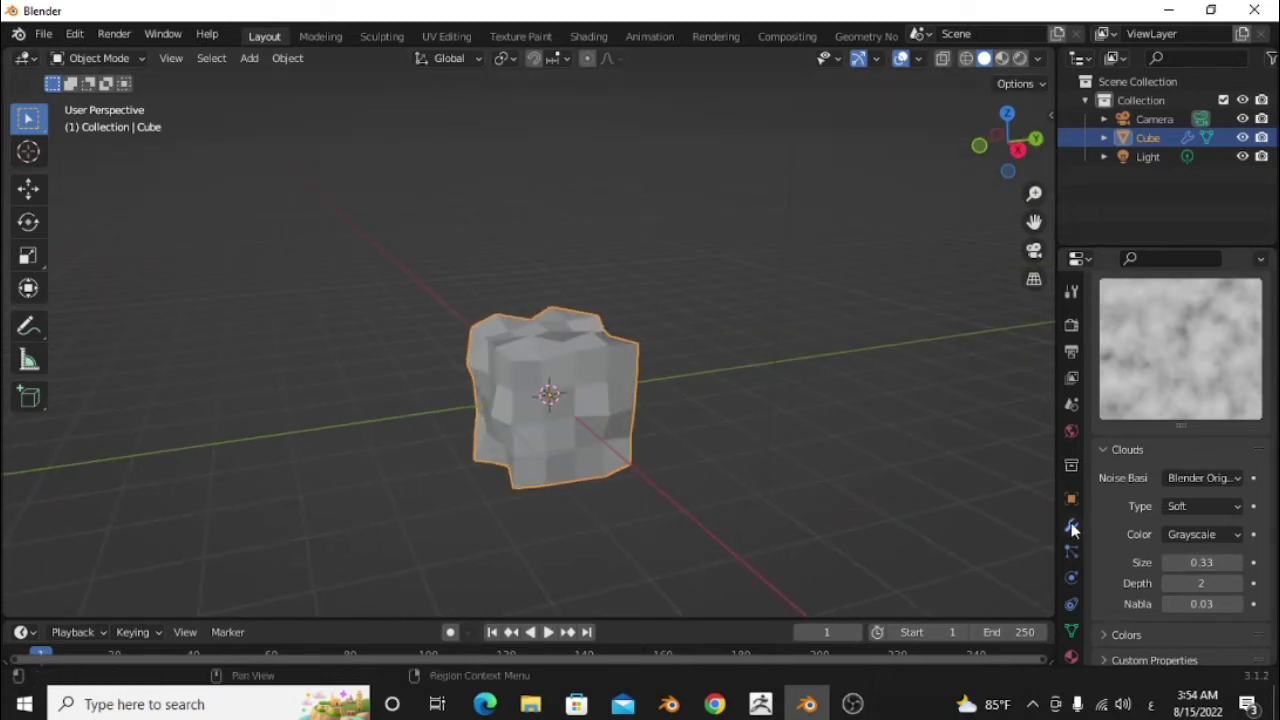
{"action": "left_click", "coordinate": [1071, 527]}
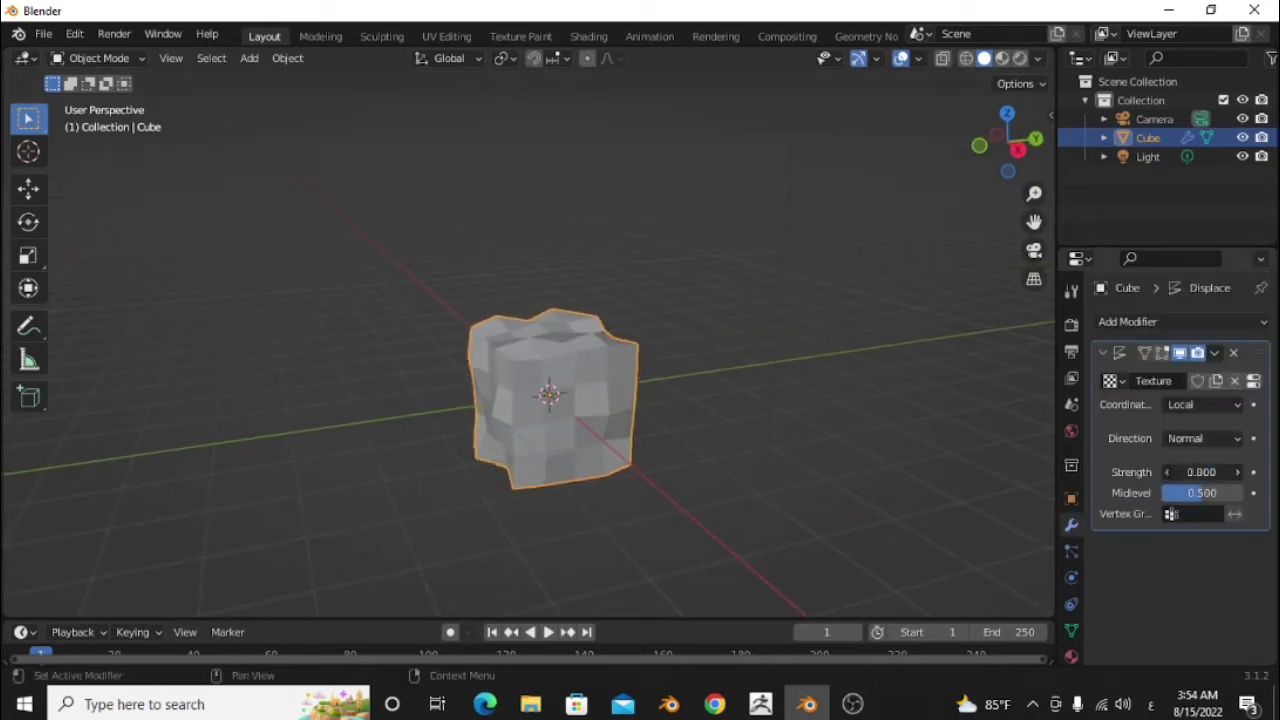
{"action": "left_click_drag", "start_coordinate": [1201, 472], "coordinate": [1180, 472]}
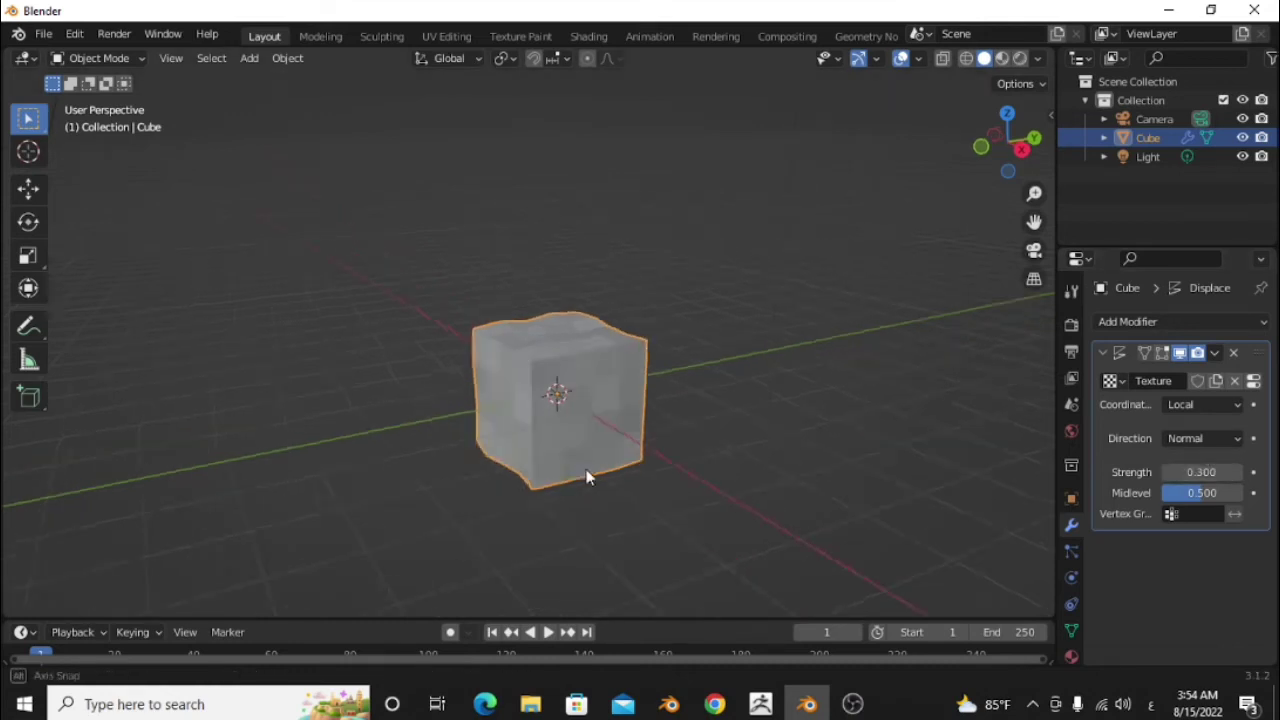
{"action": "middle_click_drag", "start_coordinate": [586, 471], "coordinate": [550, 345]}
{"action": "right_click", "coordinate": [550, 345]}
{"action": "left_click", "coordinate": [565, 344]}
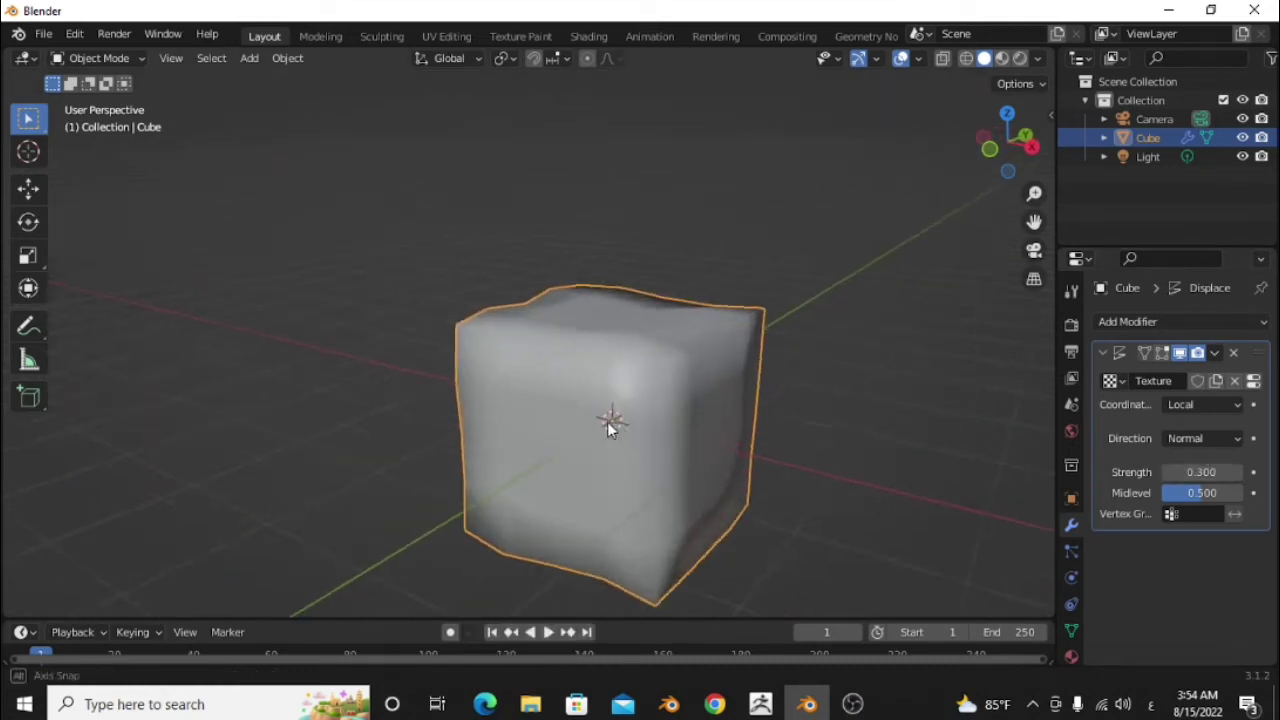
{"action": "middle_click_drag", "start_coordinate": [607, 421], "coordinate": [511, 396]}
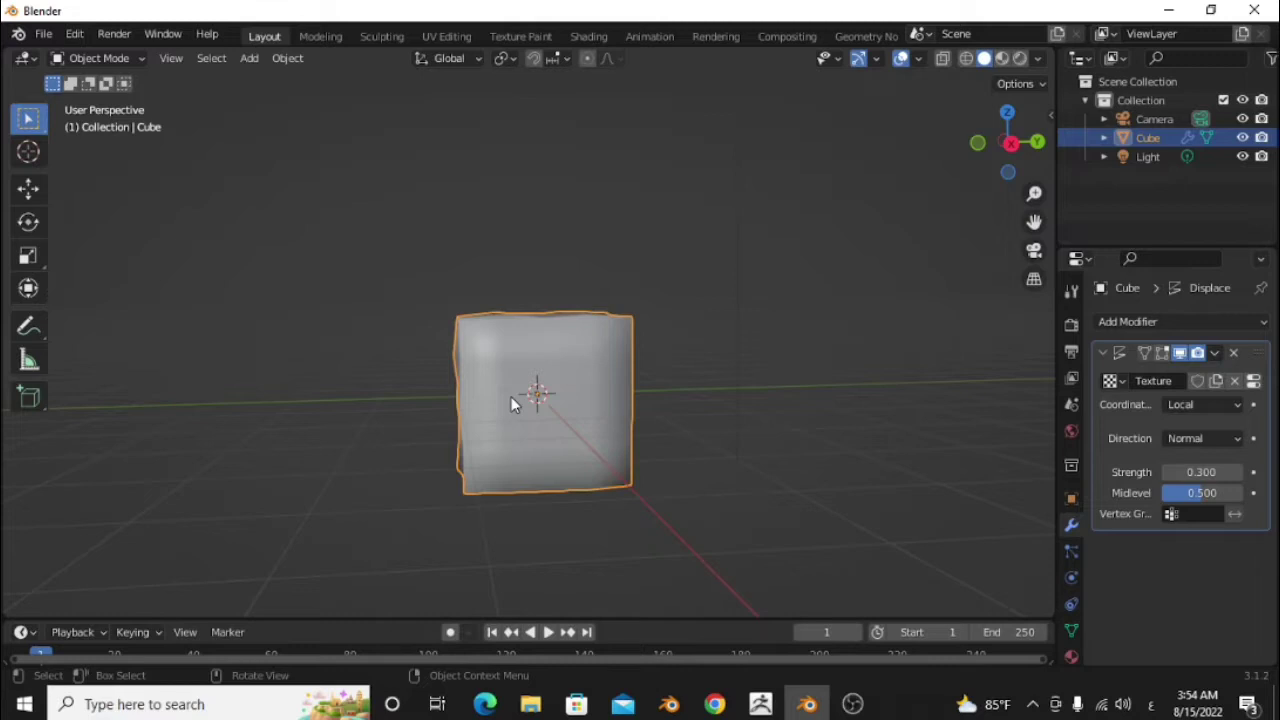
Lift the cube vertically so it rests on the ground
{"action": "key", "text": "KP_1"}
{"action": "key", "text": "g"}
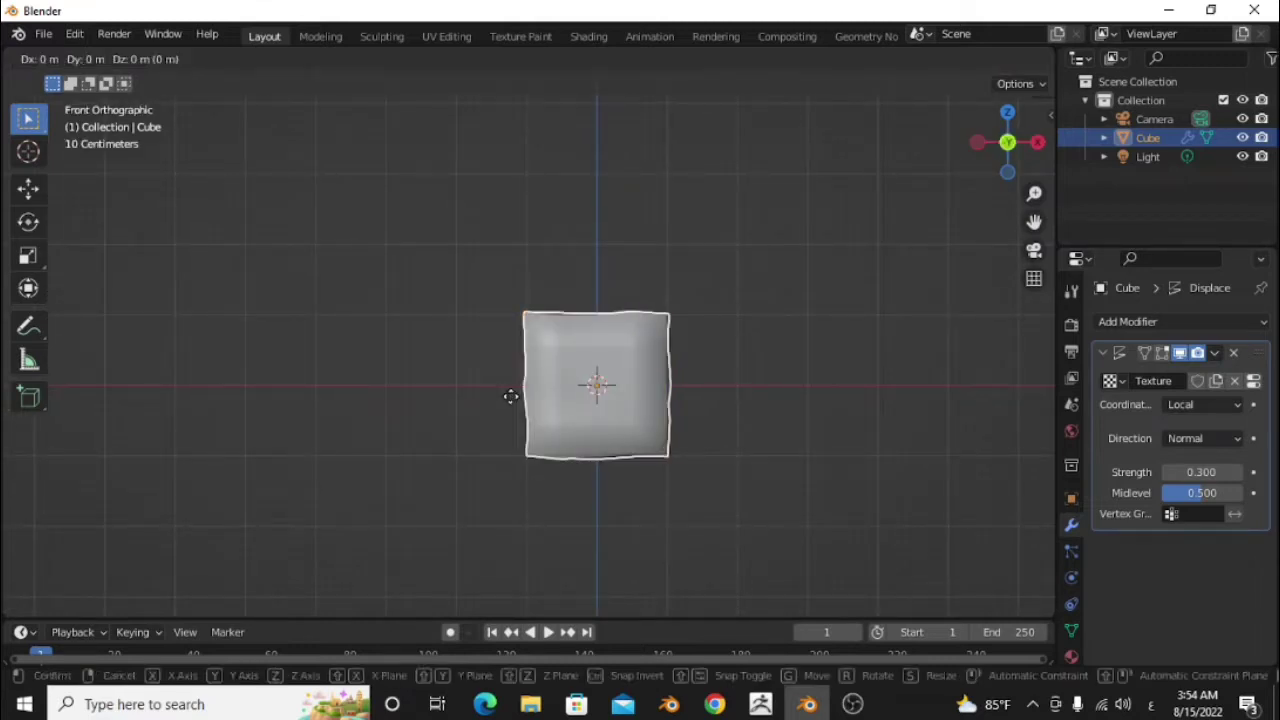
{"action": "key", "text": "z"}
{"action": "left_click", "coordinate": [512, 324]}
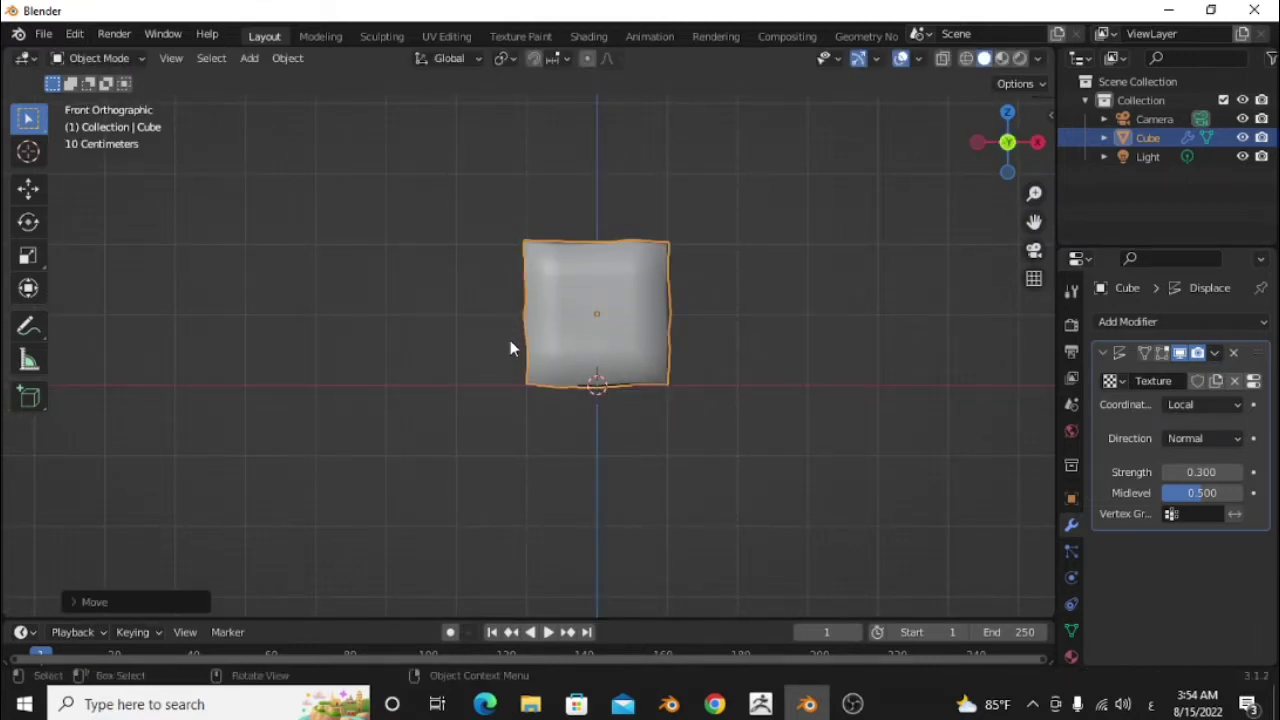
{"action": "middle_click_drag", "start_coordinate": [510, 324], "coordinate": [595, 418]}
Add a copy beside the original along X, rotated around Z
{"action": "key", "text": "shift+d"}
{"action": "key", "text": "x"}
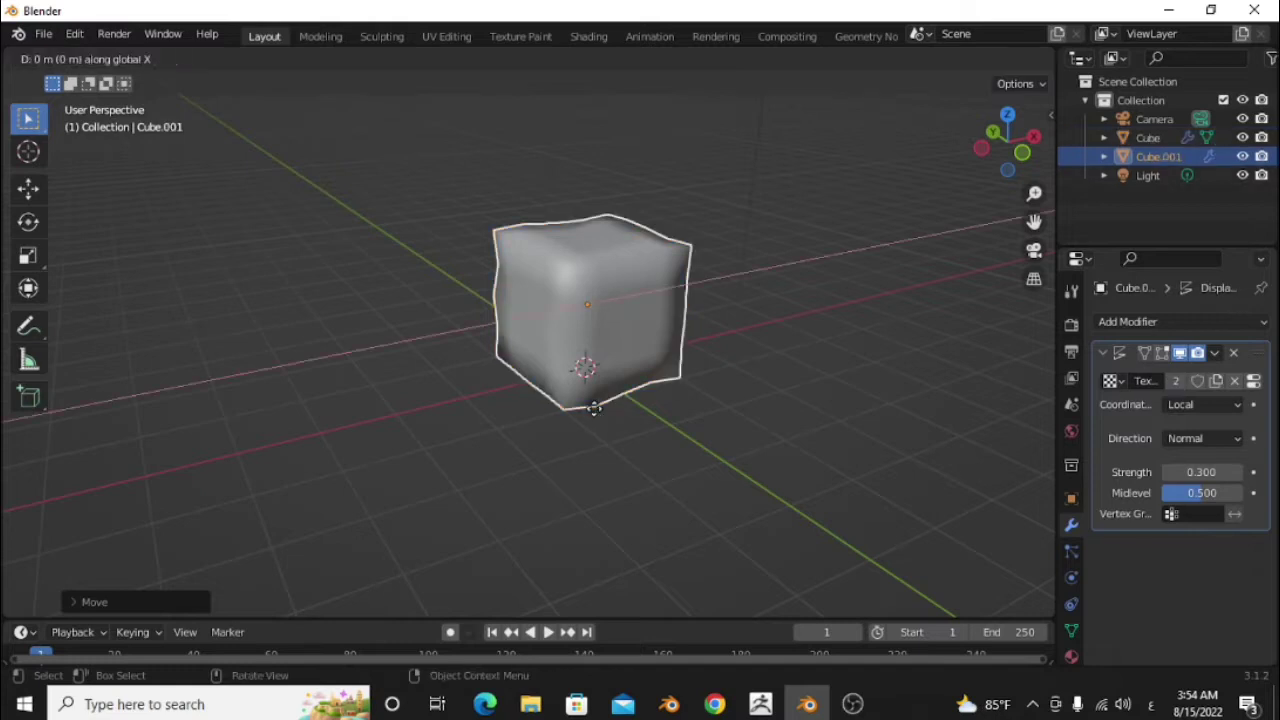
{"action": "left_click", "coordinate": [384, 458]}
{"action": "key", "text": "r"}
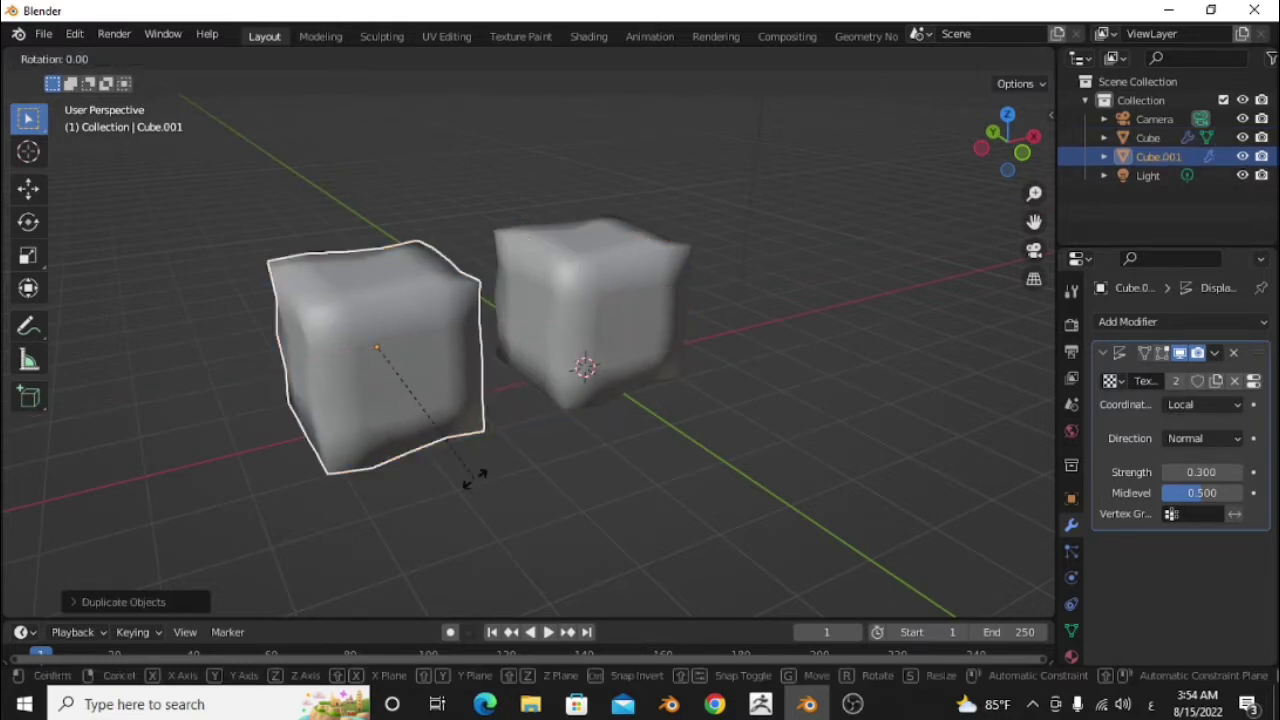
{"action": "key", "text": "z"}
{"action": "left_click", "coordinate": [395, 479]}
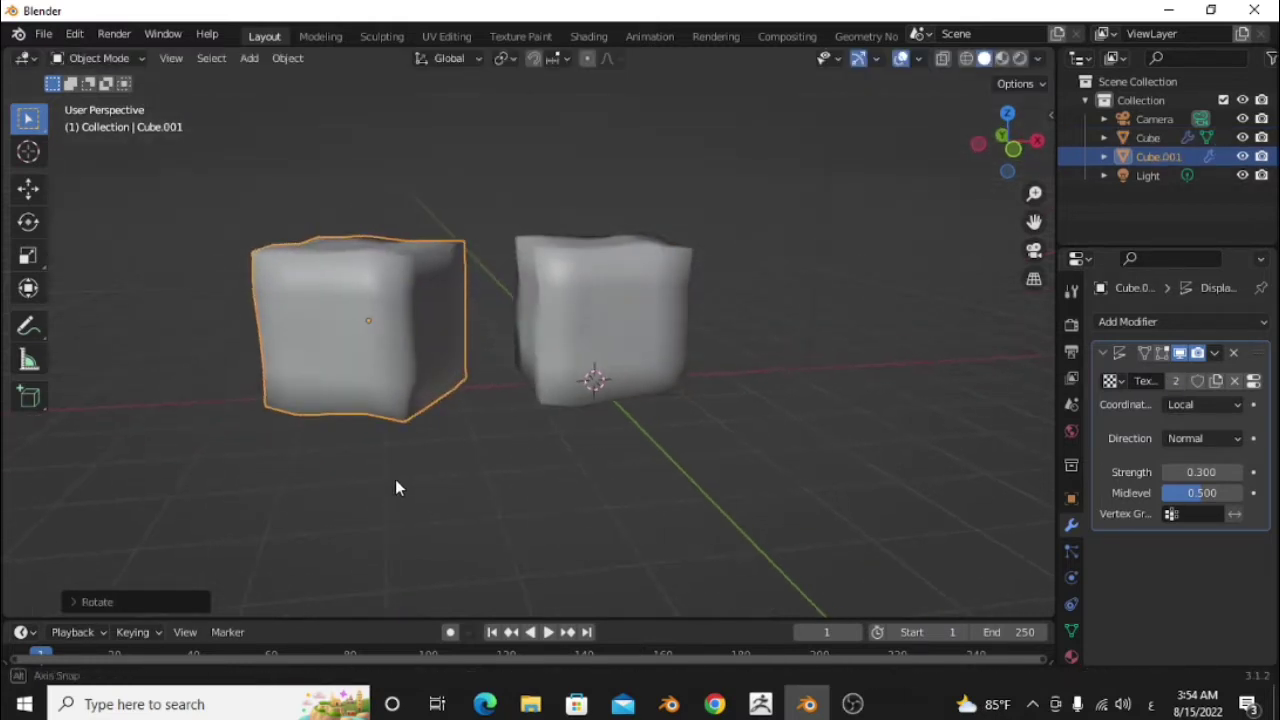
{"action": "mouse_move", "coordinate": [395, 479]}
{"action": "middle_mouse_down"}
{"action": "mouse_move", "coordinate": [443, 469]}
{"action": "mouse_move", "coordinate": [480, 491]}
{"action": "mouse_move", "coordinate": [561, 504]}
{"action": "middle_mouse_up"}
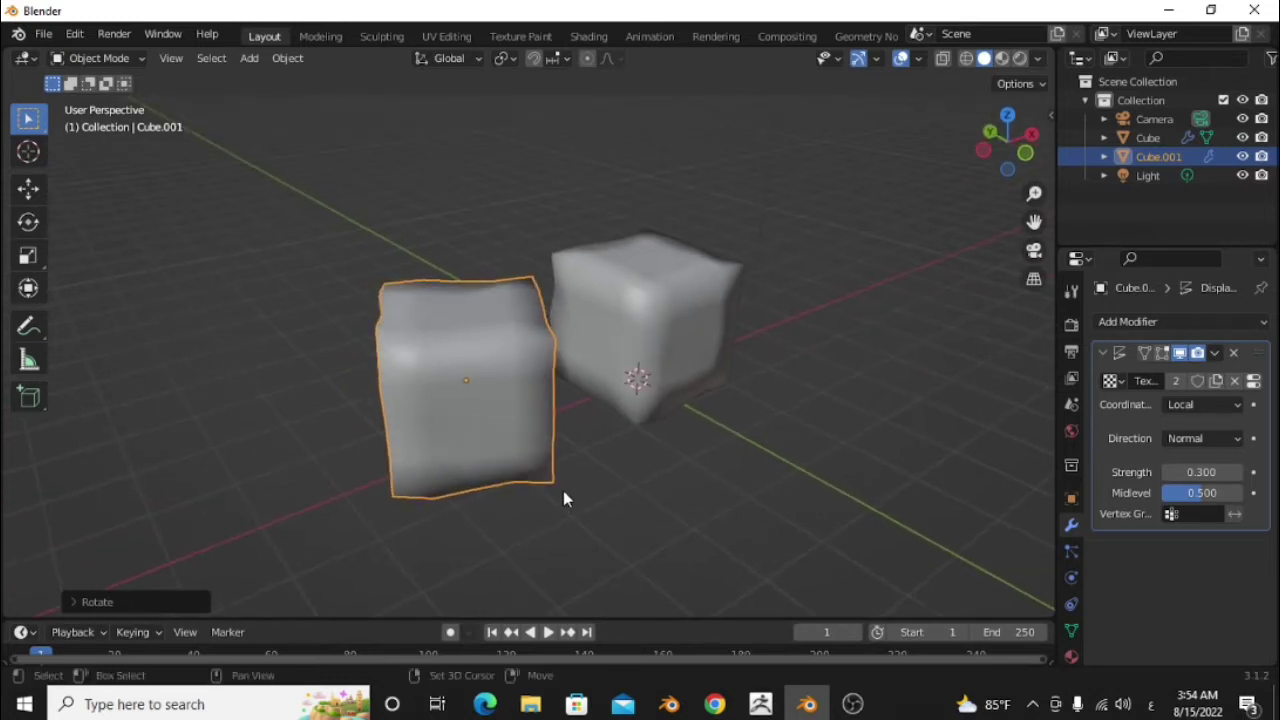
{"action": "mouse_move", "coordinate": [596, 435]}
{"action": "middle_mouse_down"}
{"action": "mouse_move", "coordinate": [561, 479]}
{"action": "mouse_move", "coordinate": [629, 417]}
{"action": "middle_mouse_up"}
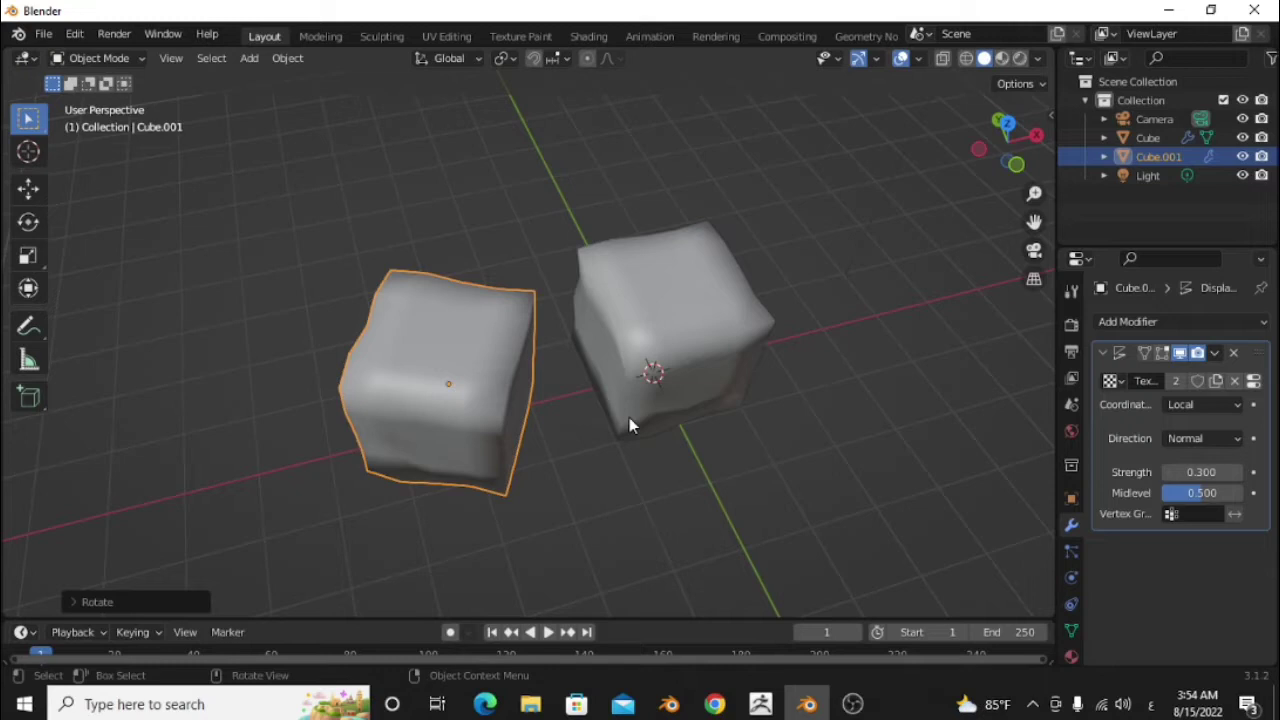
Place a third cube copy behind the original, seen from the top view
{"action": "key", "text": "KP_7"}
{"action": "left_click", "coordinate": [629, 417]}
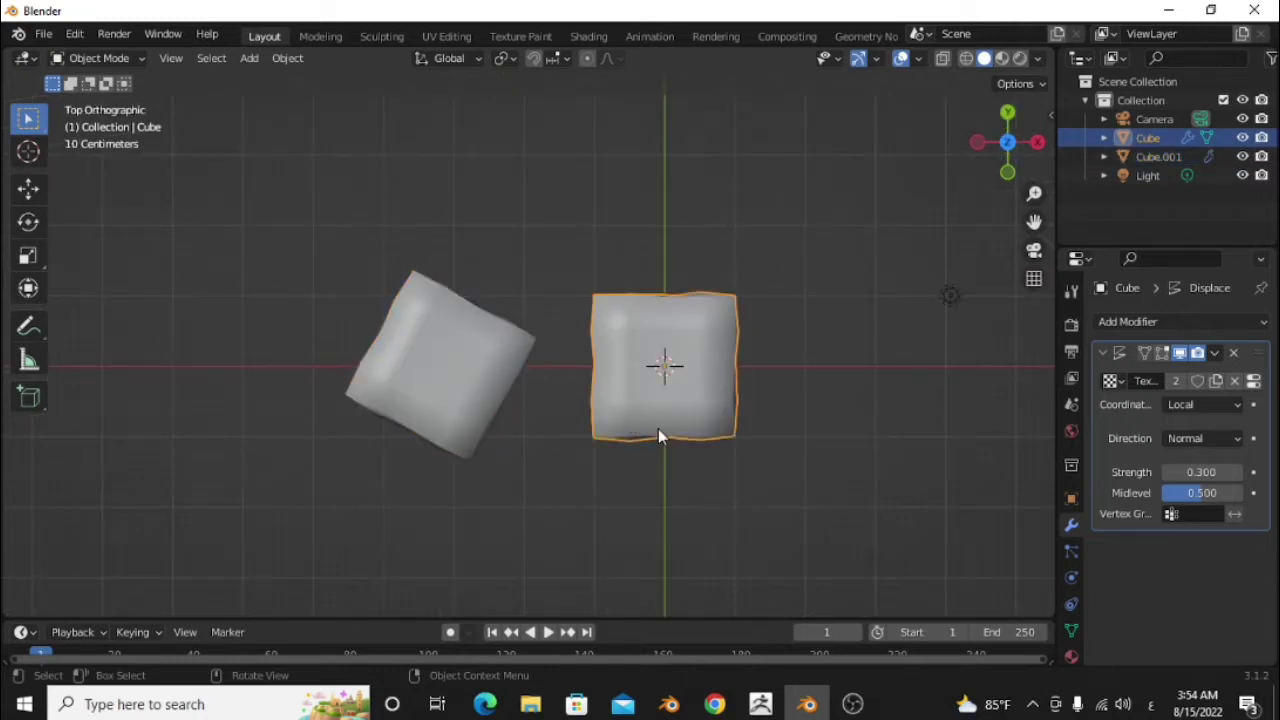
{"action": "key", "text": "shift+d"}
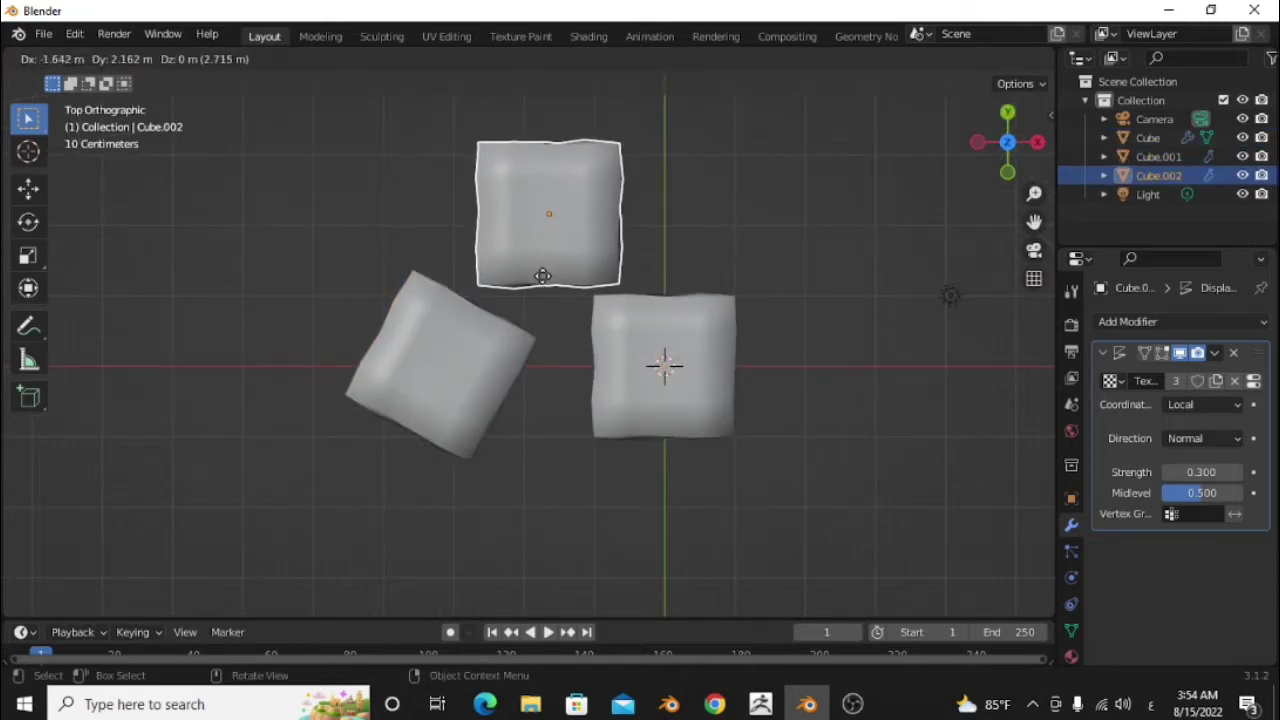
{"action": "left_click", "coordinate": [542, 276]}
Stack a fourth cube copy on top of the pile
{"action": "key", "text": "KP_1"}
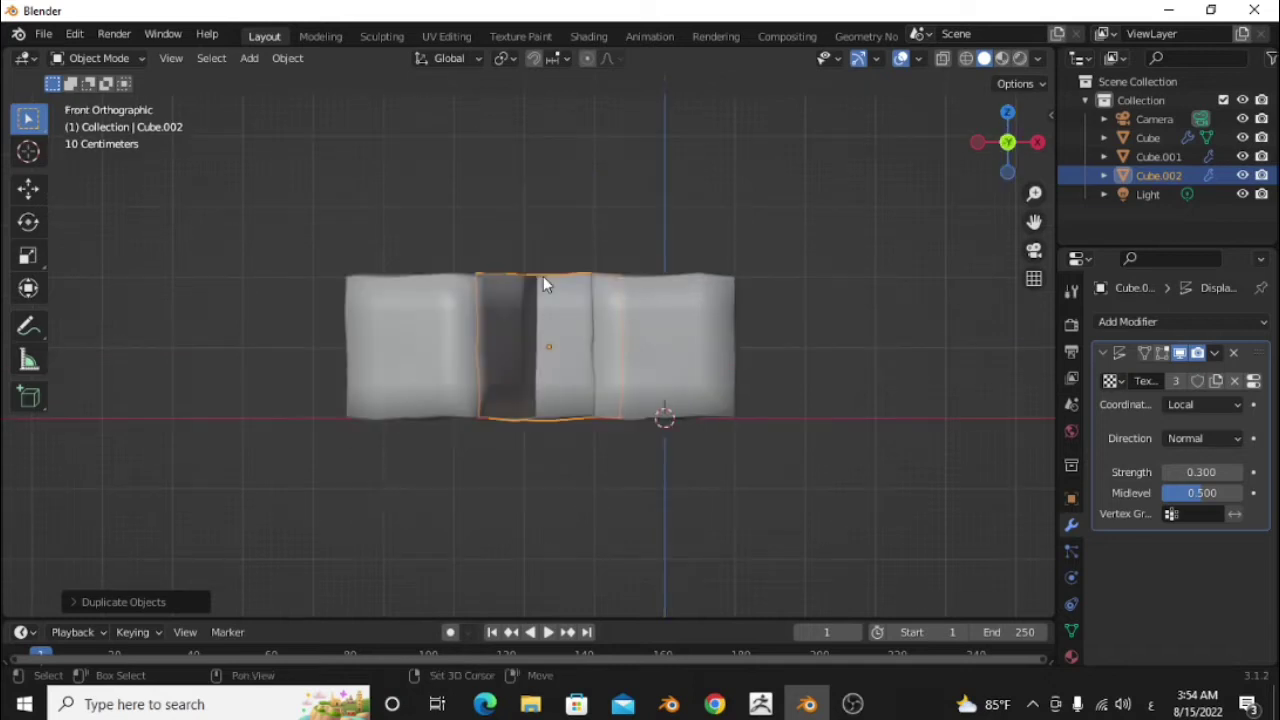
{"action": "key", "text": "shift+d"}
{"action": "key", "text": "z"}
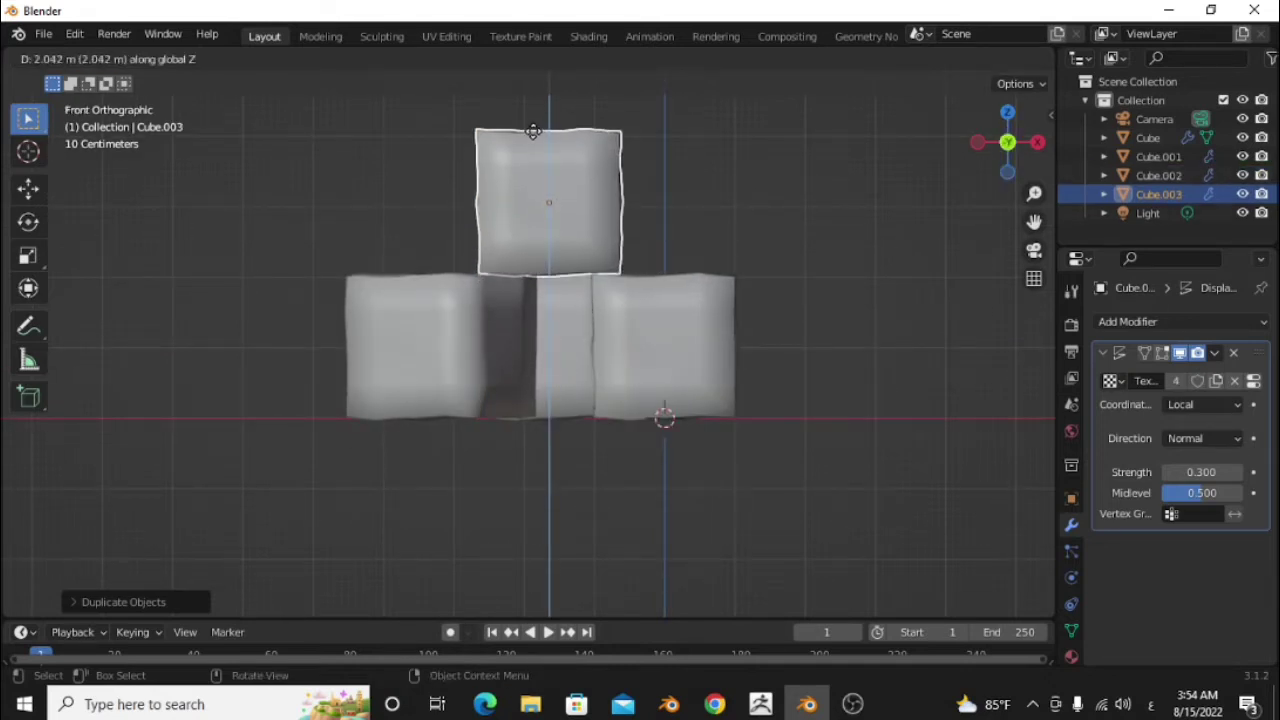
{"action": "left_click", "coordinate": [533, 130]}
{"action": "left_click", "coordinate": [591, 520]}
{"action": "mouse_move", "coordinate": [591, 520]}
{"action": "middle_mouse_down"}
{"action": "mouse_move", "coordinate": [579, 557]}
{"action": "mouse_move", "coordinate": [523, 549]}
{"action": "mouse_move", "coordinate": [563, 557]}
{"action": "mouse_move", "coordinate": [612, 496]}
{"action": "middle_mouse_up"}
{"action": "scroll", "coordinate": [571, 548], "scroll_direction": "down", "scroll_amount": 3}
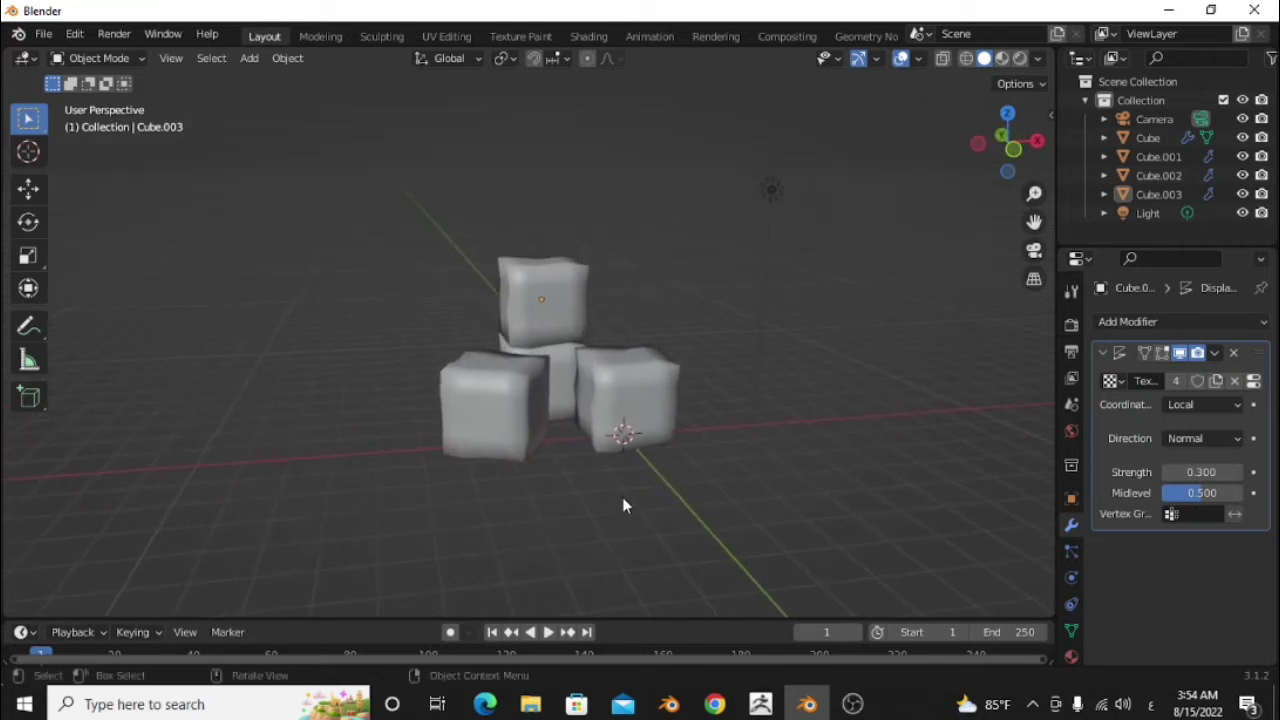
{"action": "left_click", "coordinate": [655, 448]}
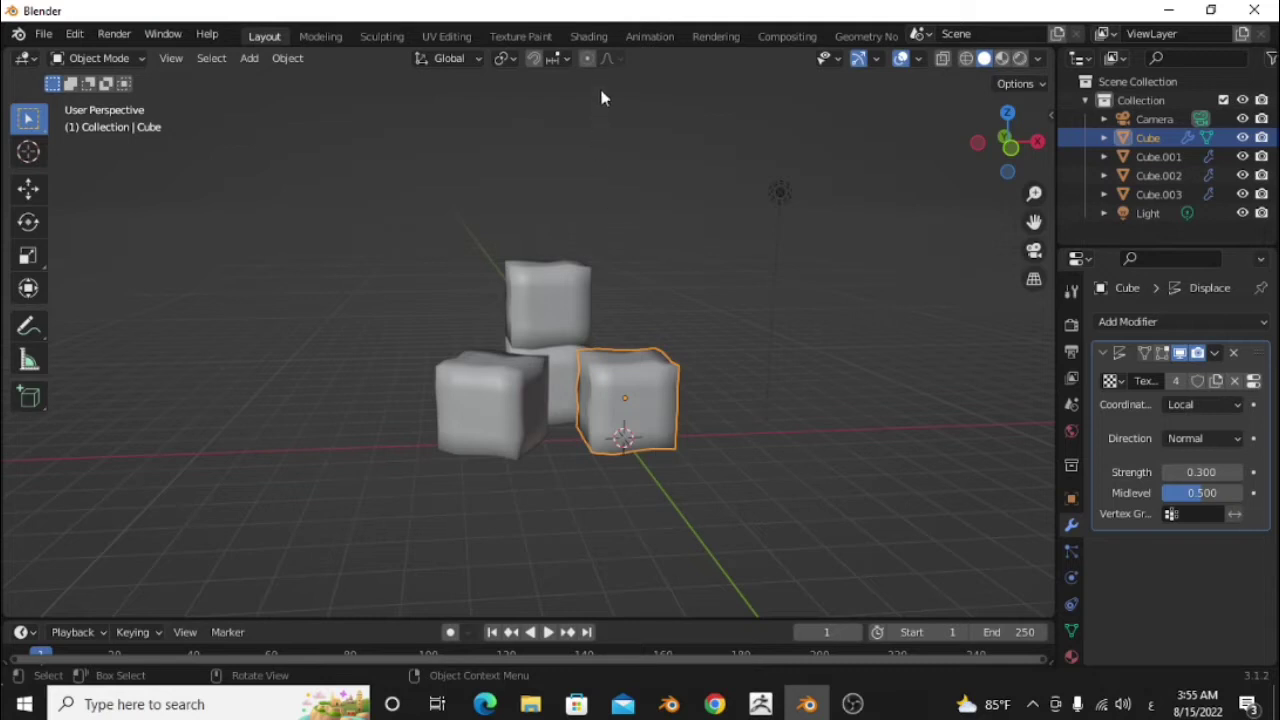
In the Shading workspace, add a Glass BSDF node for the cubes
{"action": "left_click", "coordinate": [589, 37]}
{"action": "scroll", "coordinate": [600, 467], "scroll_direction": "up", "scroll_amount": 2}
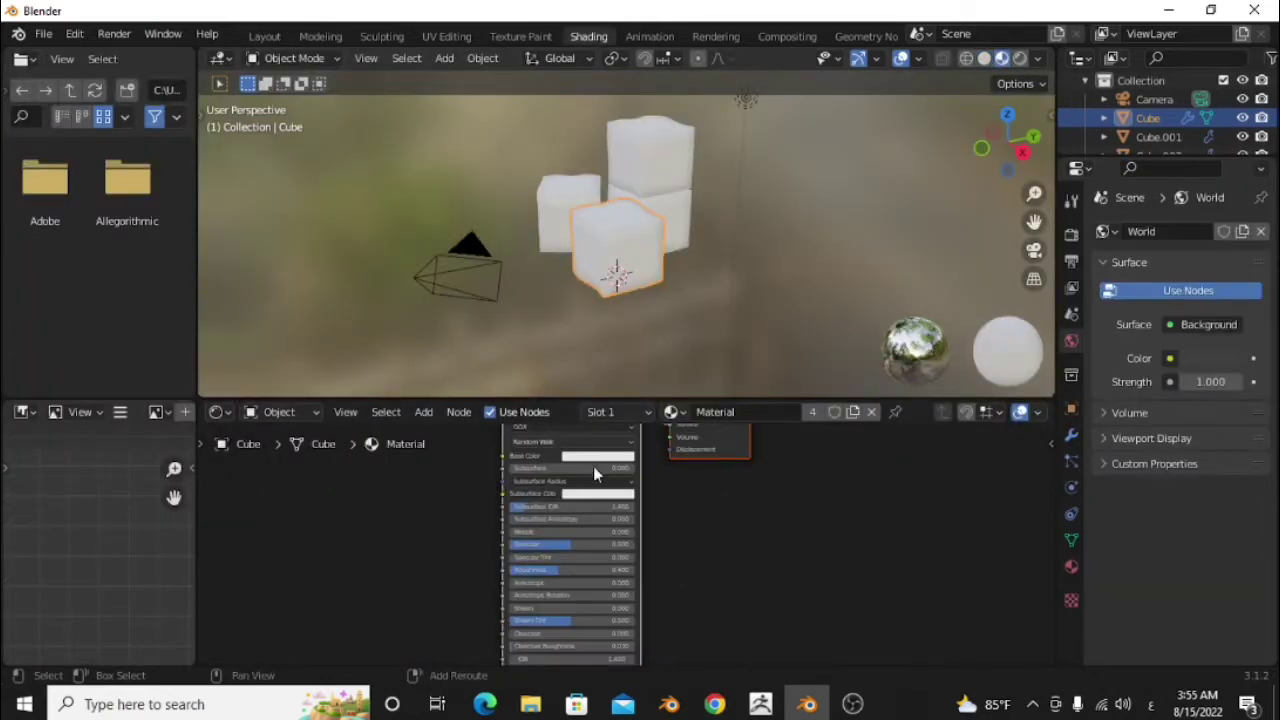
{"action": "scroll", "coordinate": [645, 485], "scroll_direction": "down", "scroll_amount": 2}
{"action": "key", "text": "shift+a"}
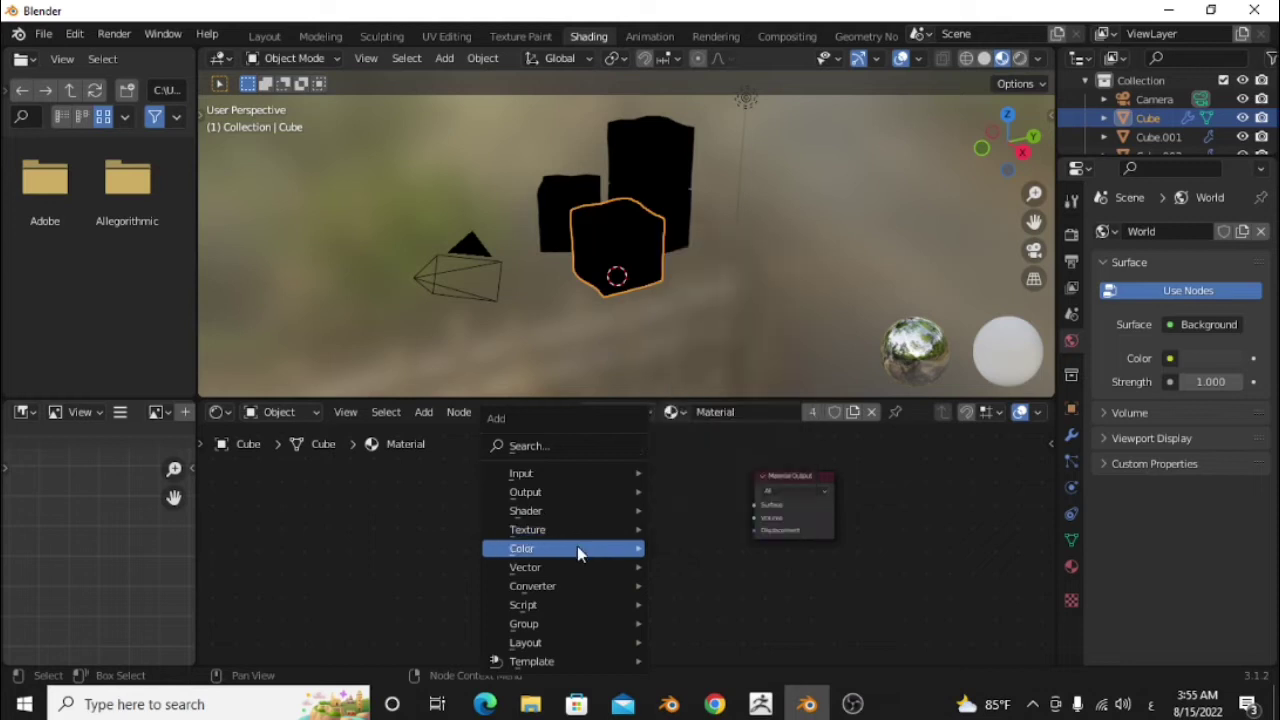
{"action": "mouse_move", "coordinate": [525, 510]}
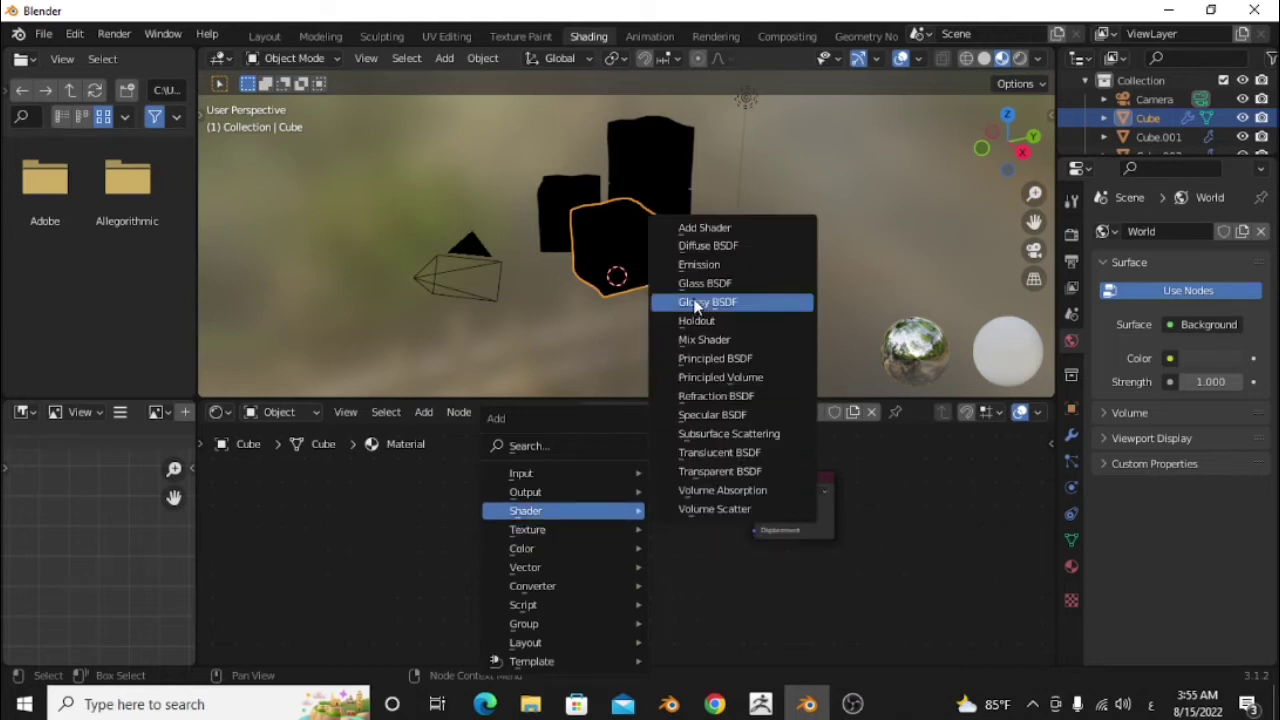
{"action": "left_click", "coordinate": [705, 283]}
{"action": "left_click", "coordinate": [665, 520]}
{"action": "left_click_drag", "start_coordinate": [665, 520], "coordinate": [879, 566]}
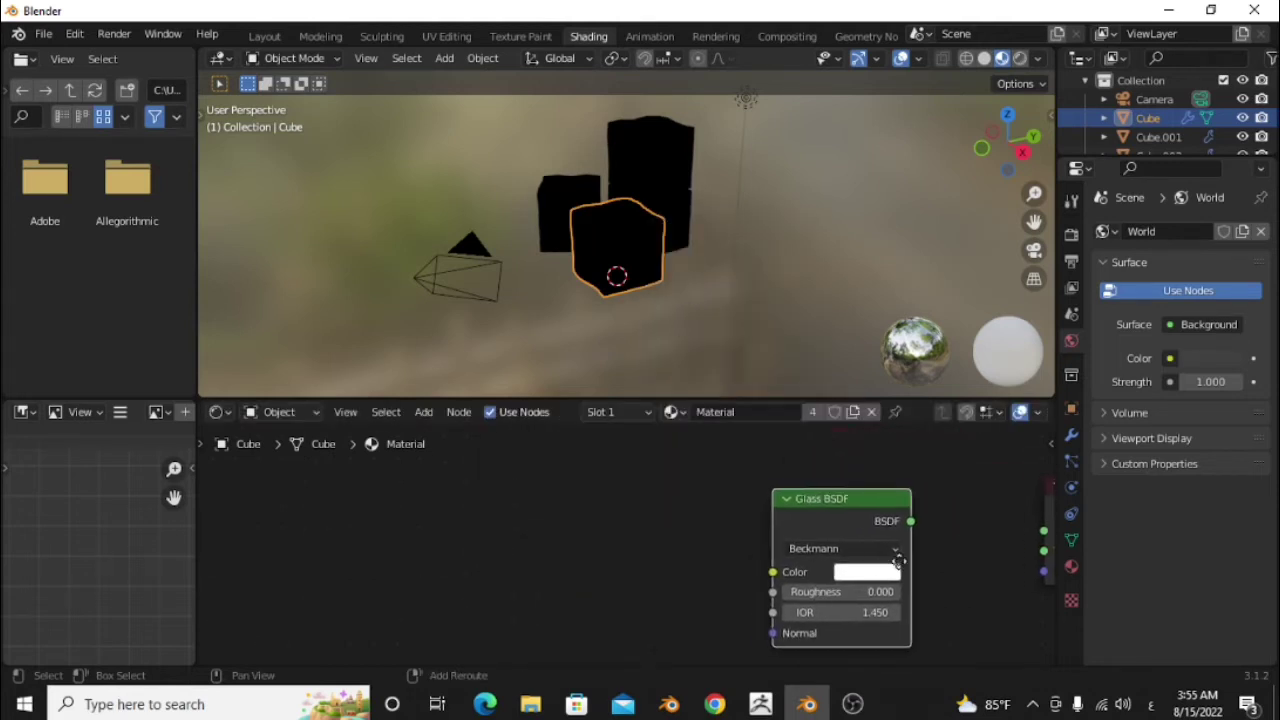
Add a ColorRamp node and a Noise Texture node
{"action": "key", "text": "shift+a"}
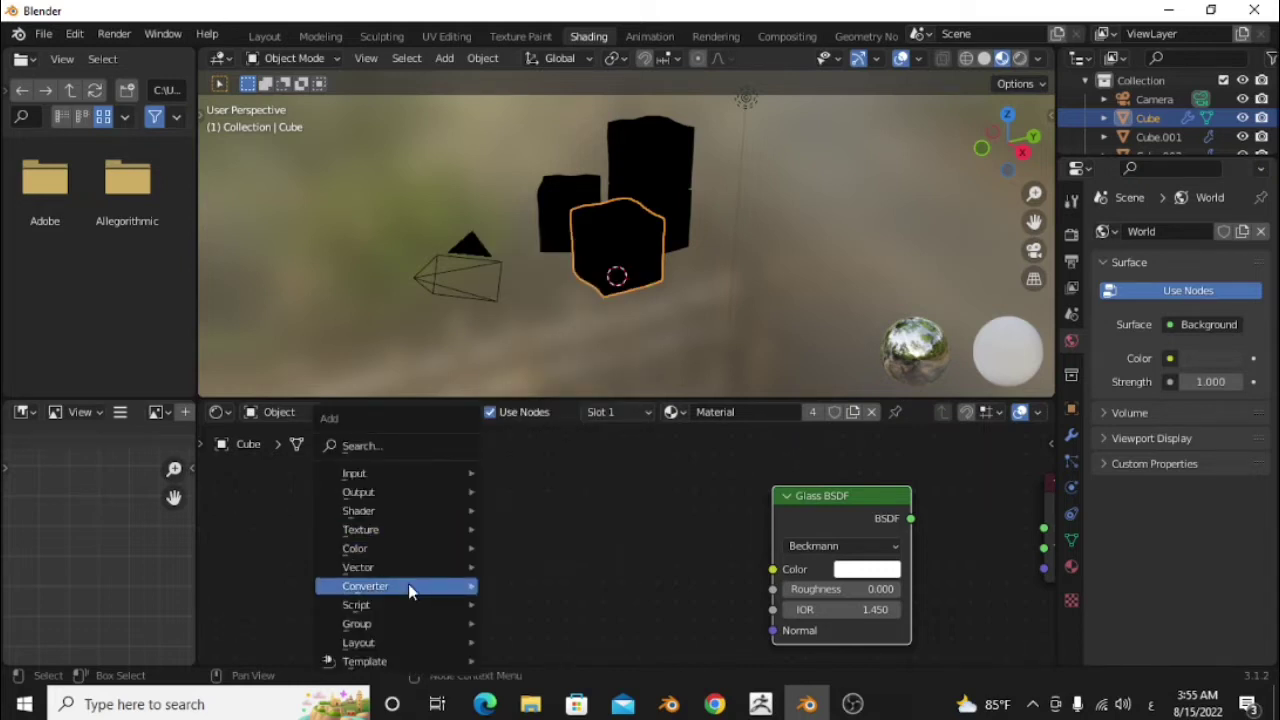
{"action": "mouse_move", "coordinate": [396, 586]}
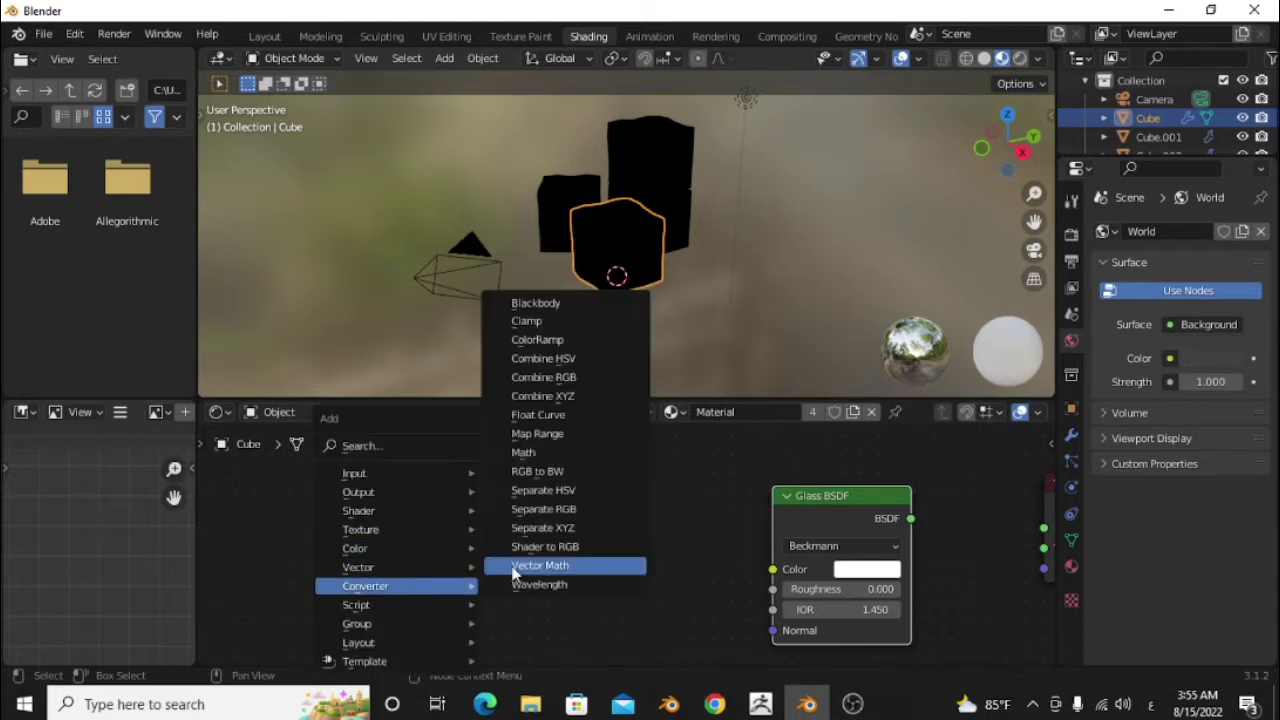
{"action": "left_click", "coordinate": [600, 338]}
{"action": "left_click", "coordinate": [628, 480]}
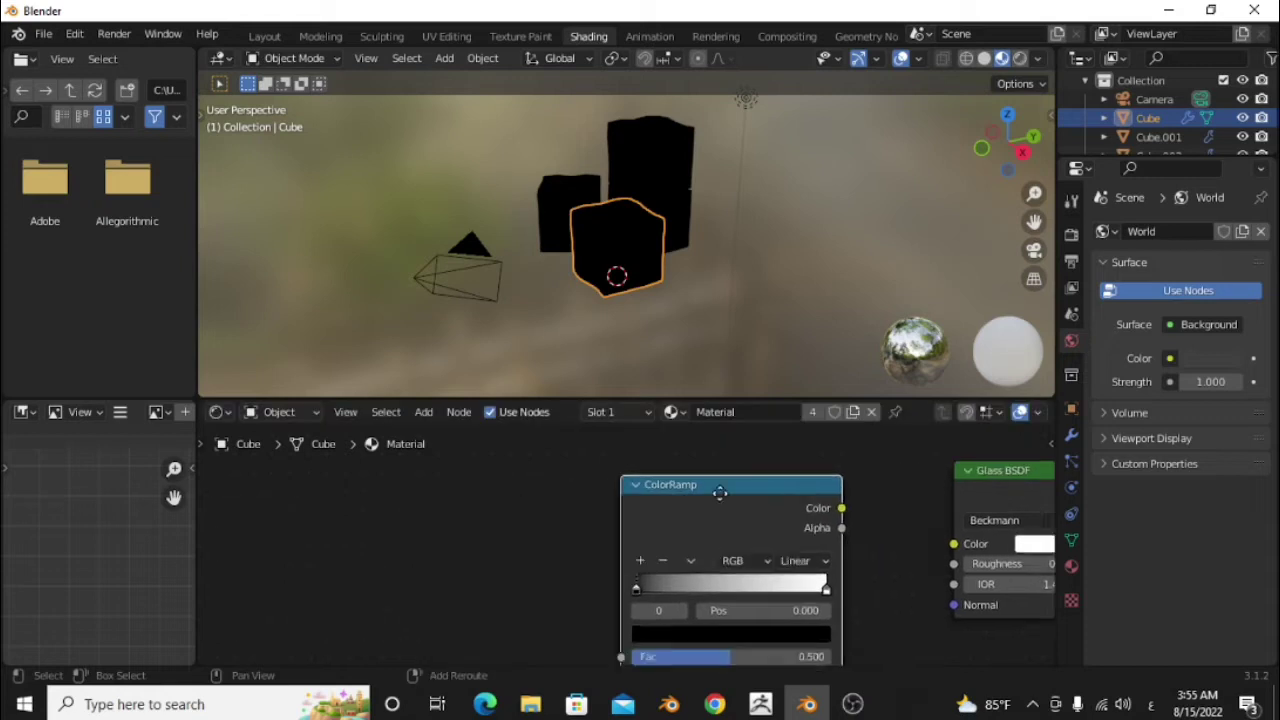
{"action": "scroll", "coordinate": [626, 484], "scroll_direction": "down", "scroll_amount": 2}
{"action": "key", "text": "shift+a"}
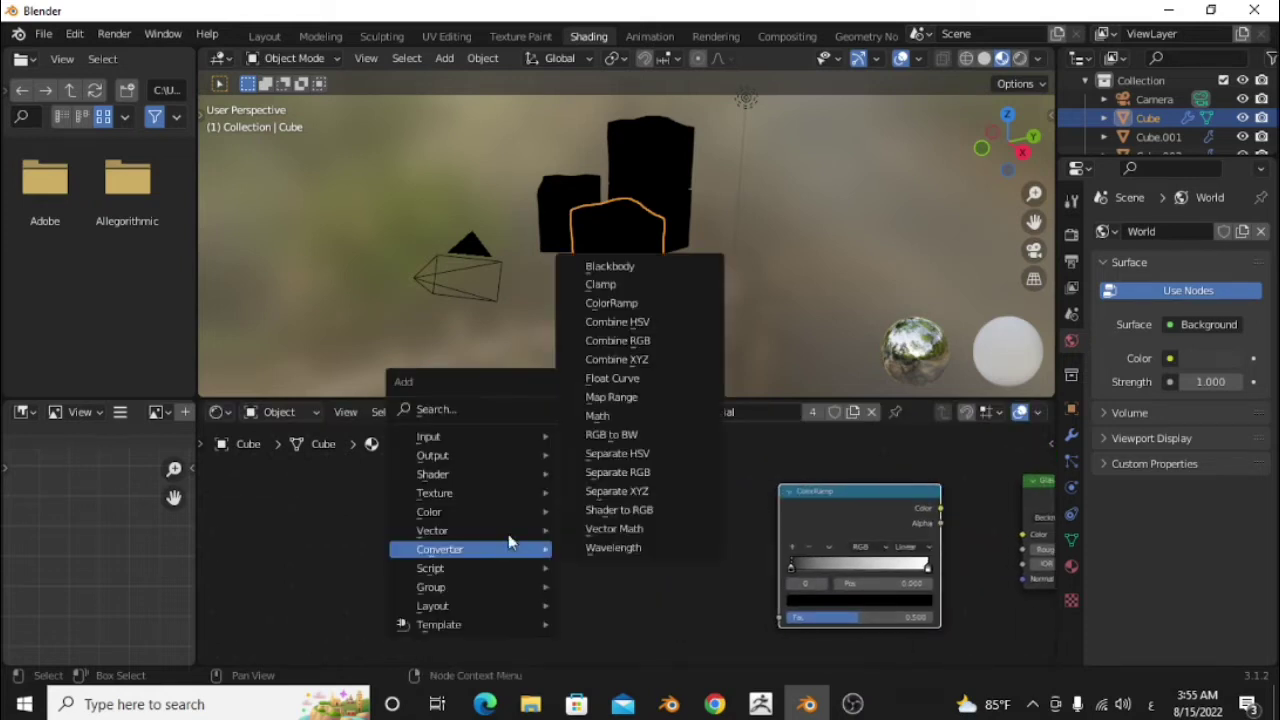
{"action": "mouse_move", "coordinate": [470, 493]}
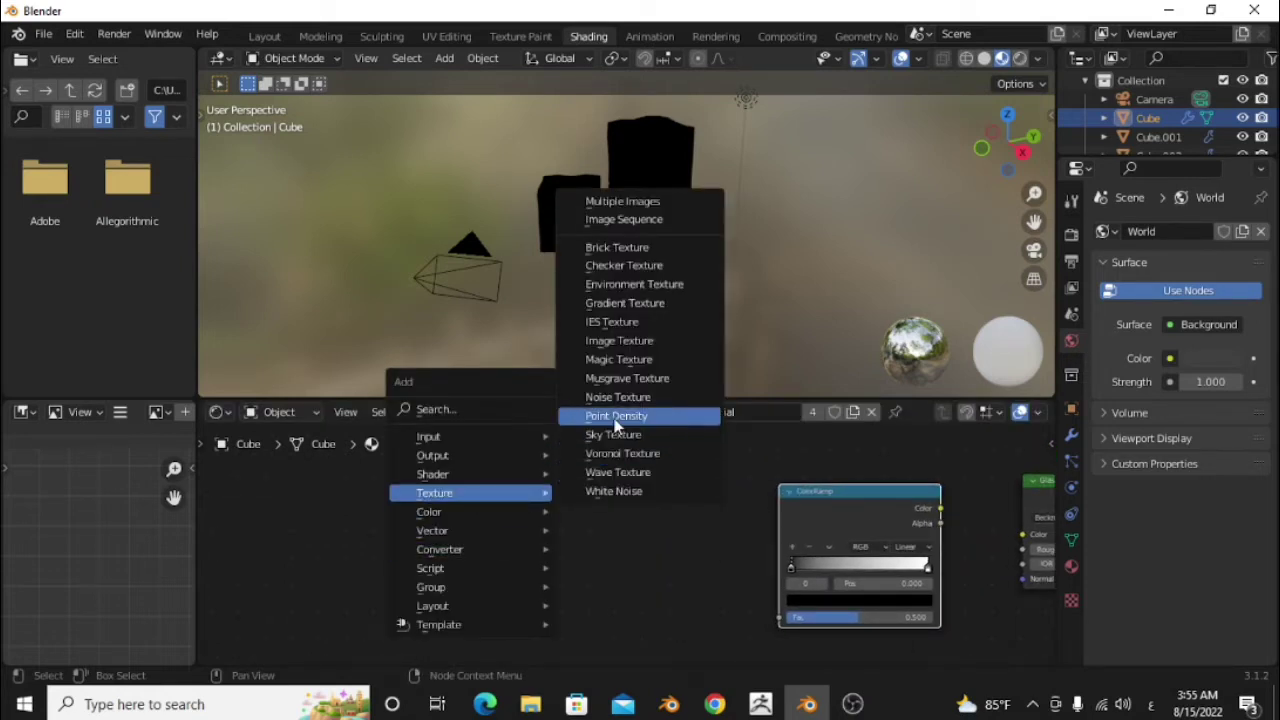
{"action": "left_click", "coordinate": [615, 397]}
{"action": "left_click", "coordinate": [563, 517]}
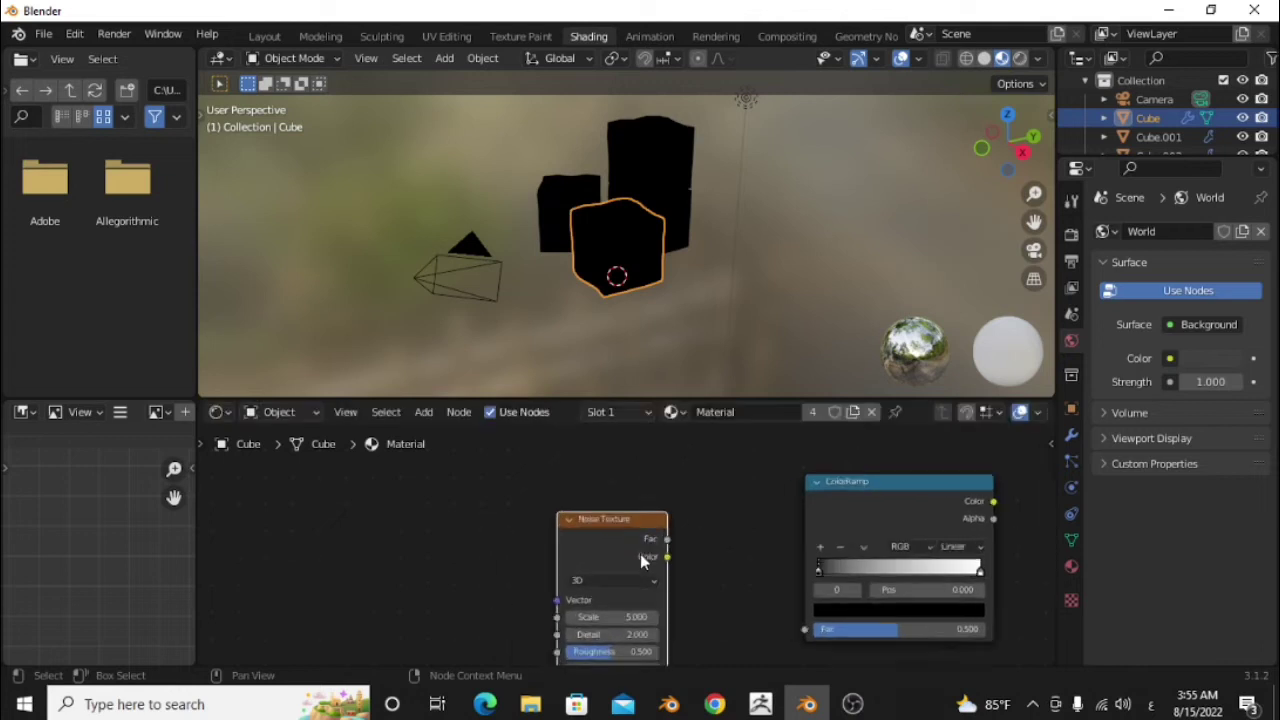
{"action": "scroll", "coordinate": [640, 560], "scroll_direction": "up", "scroll_amount": 2}
Link Noise Fac to ColorRamp Fac, ColorRamp Color to glass Roughness, glass to Surface
{"action": "mouse_move", "coordinate": [562, 496]}
{"action": "left_mouse_down"}
{"action": "mouse_move", "coordinate": [701, 576]}
{"action": "mouse_move", "coordinate": [719, 606]}
{"action": "left_mouse_up"}
{"action": "middle_click_drag", "start_coordinate": [600, 537], "coordinate": [425, 520]}
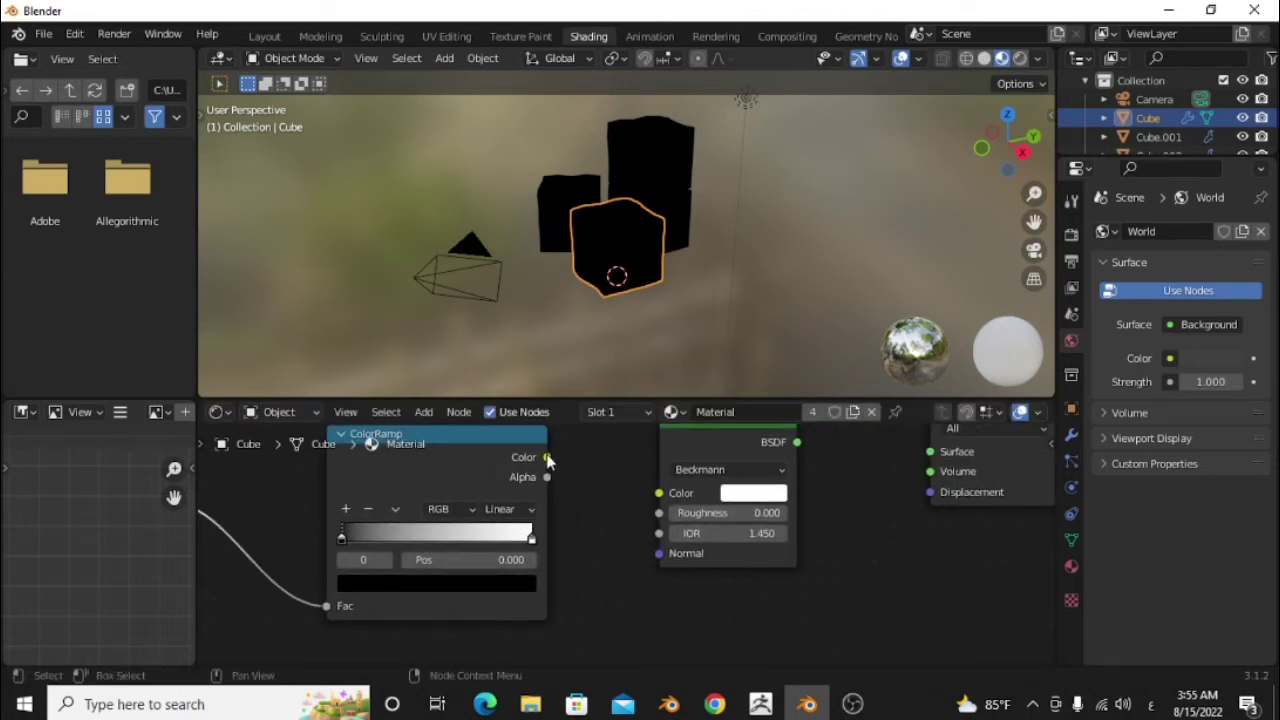
{"action": "left_click_drag", "start_coordinate": [548, 458], "coordinate": [558, 470]}
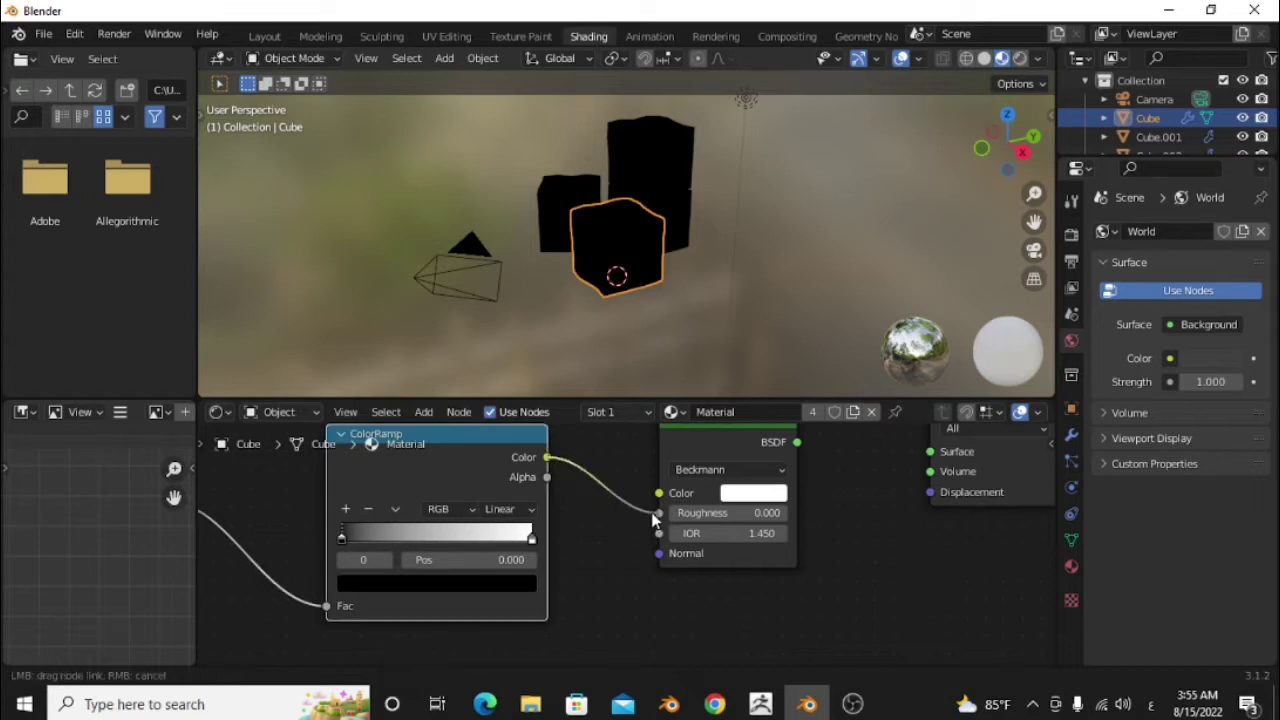
{"action": "left_click_drag", "start_coordinate": [653, 519], "coordinate": [655, 514]}
{"action": "middle_click_drag", "start_coordinate": [823, 495], "coordinate": [698, 553]}
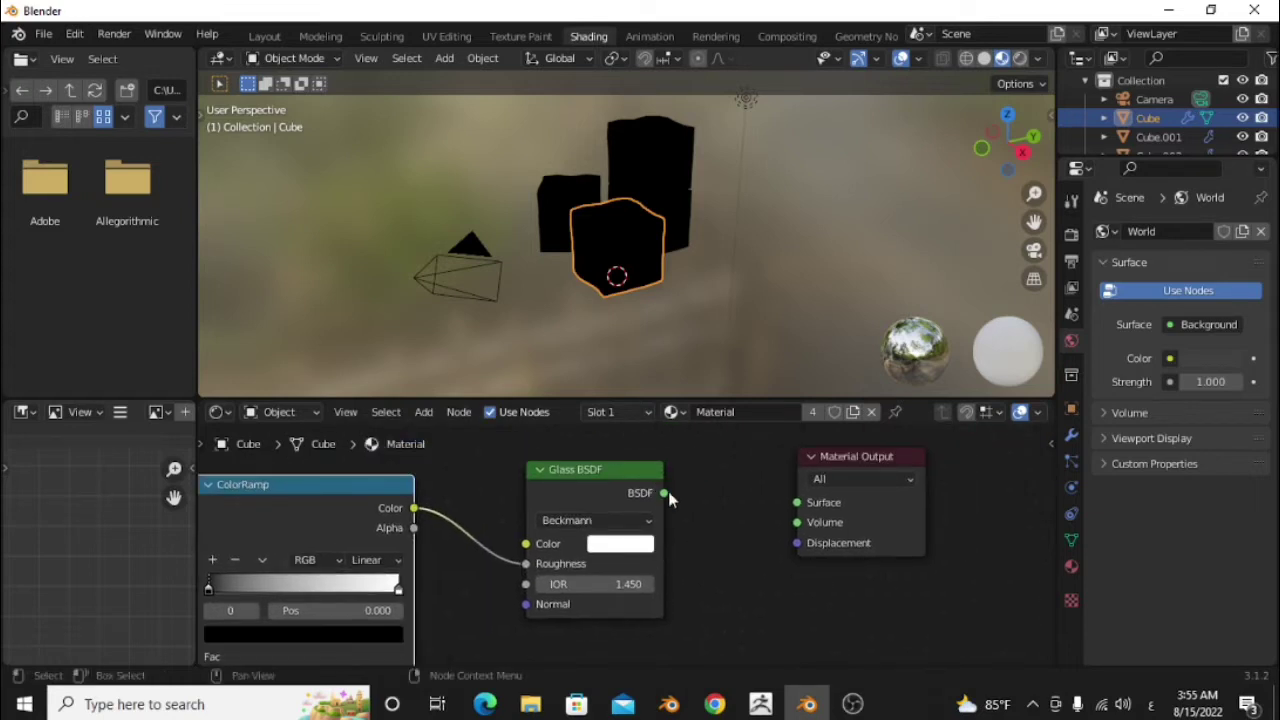
{"action": "left_click_drag", "start_coordinate": [663, 493], "coordinate": [797, 502]}
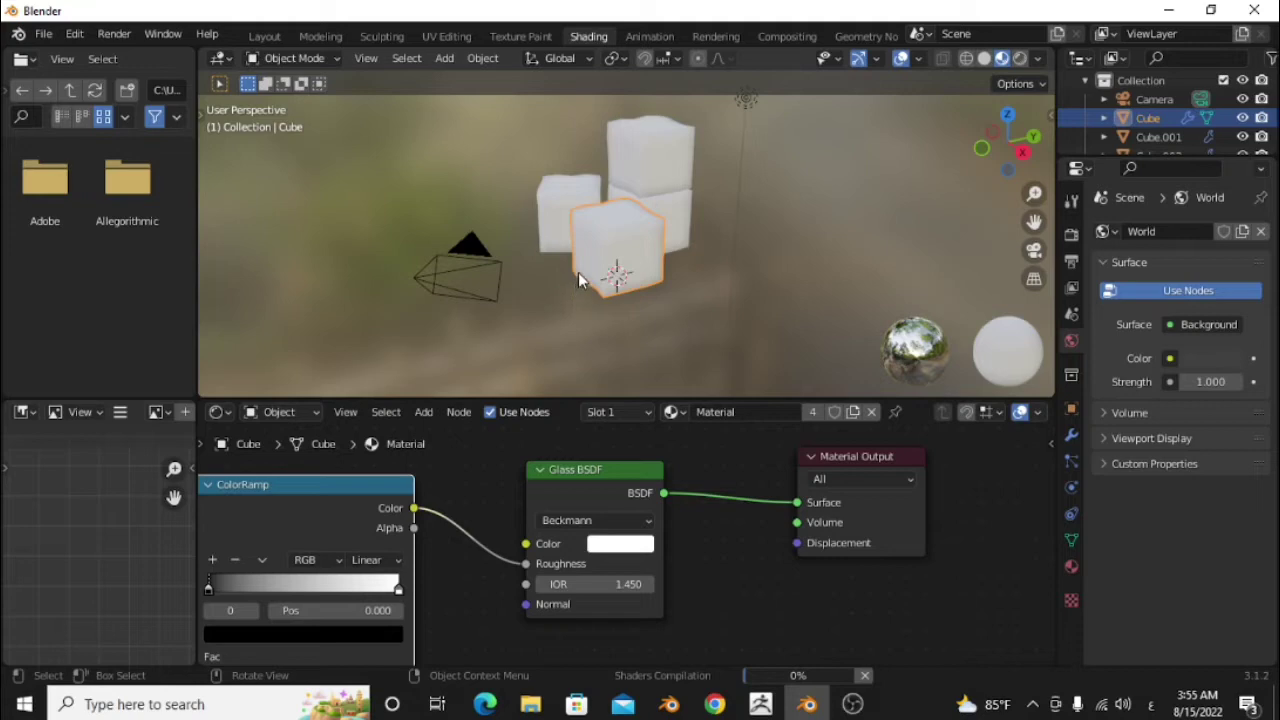
{"action": "scroll", "coordinate": [578, 272], "scroll_direction": "up", "scroll_amount": 2}
{"action": "middle_click_drag", "start_coordinate": [630, 266], "coordinate": [631, 266]}
{"action": "scroll", "coordinate": [631, 266], "scroll_direction": "up", "scroll_amount": 3}
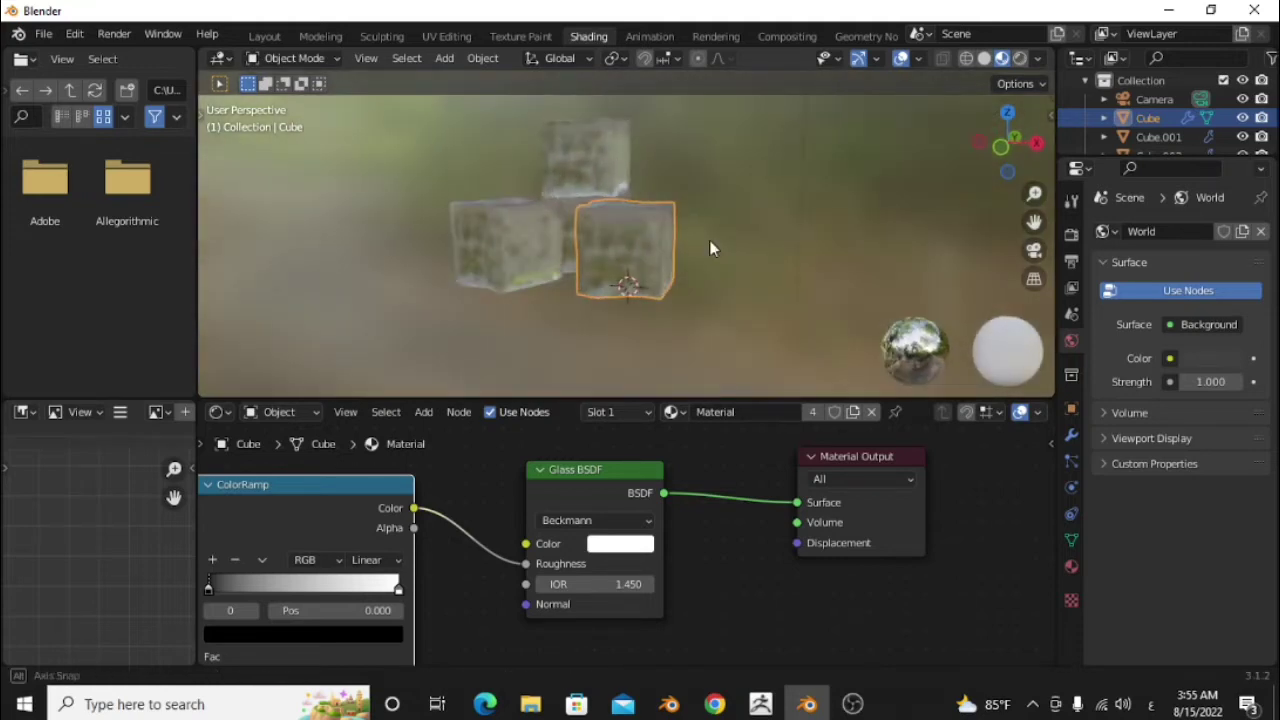
{"action": "middle_click_drag", "start_coordinate": [709, 240], "coordinate": [653, 261]}
{"action": "scroll", "coordinate": [653, 268], "scroll_direction": "down", "scroll_amount": 2}
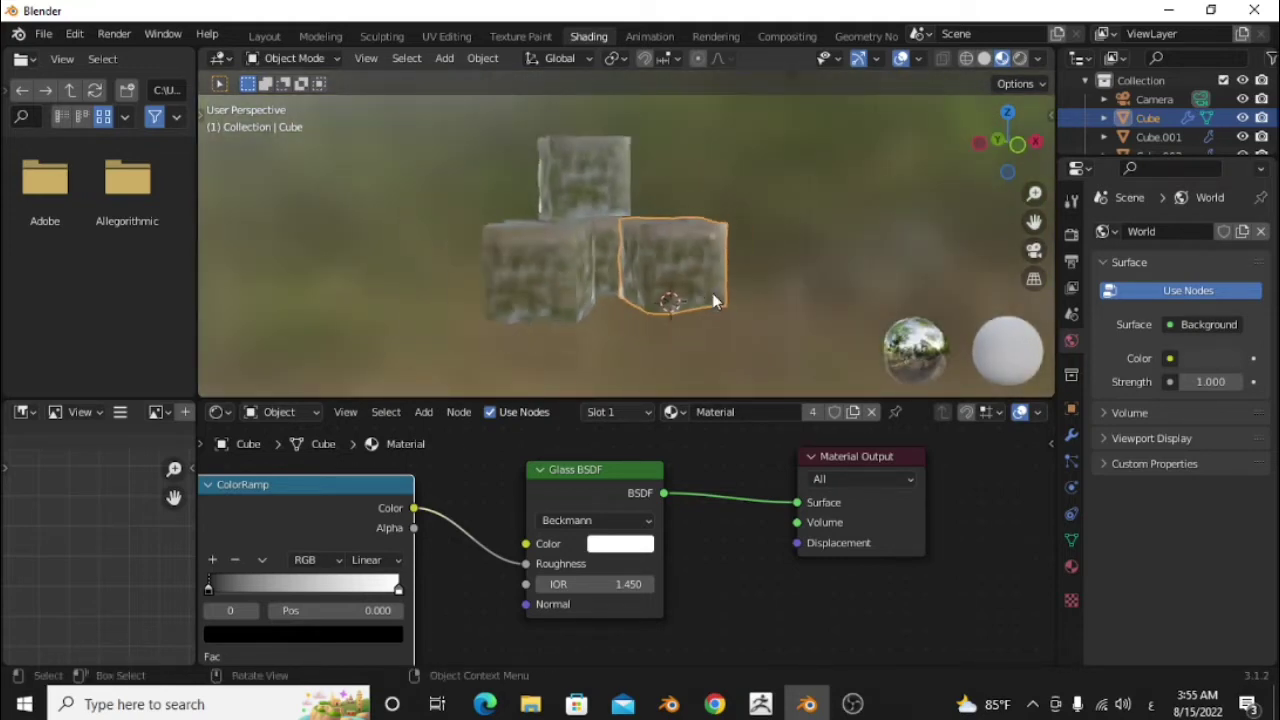
{"action": "middle_click_drag", "start_coordinate": [651, 314], "coordinate": [605, 308]}
In the Layout workspace with rendered shading, add a scaled-up plane under the cubes
{"action": "left_click", "coordinate": [264, 36]}
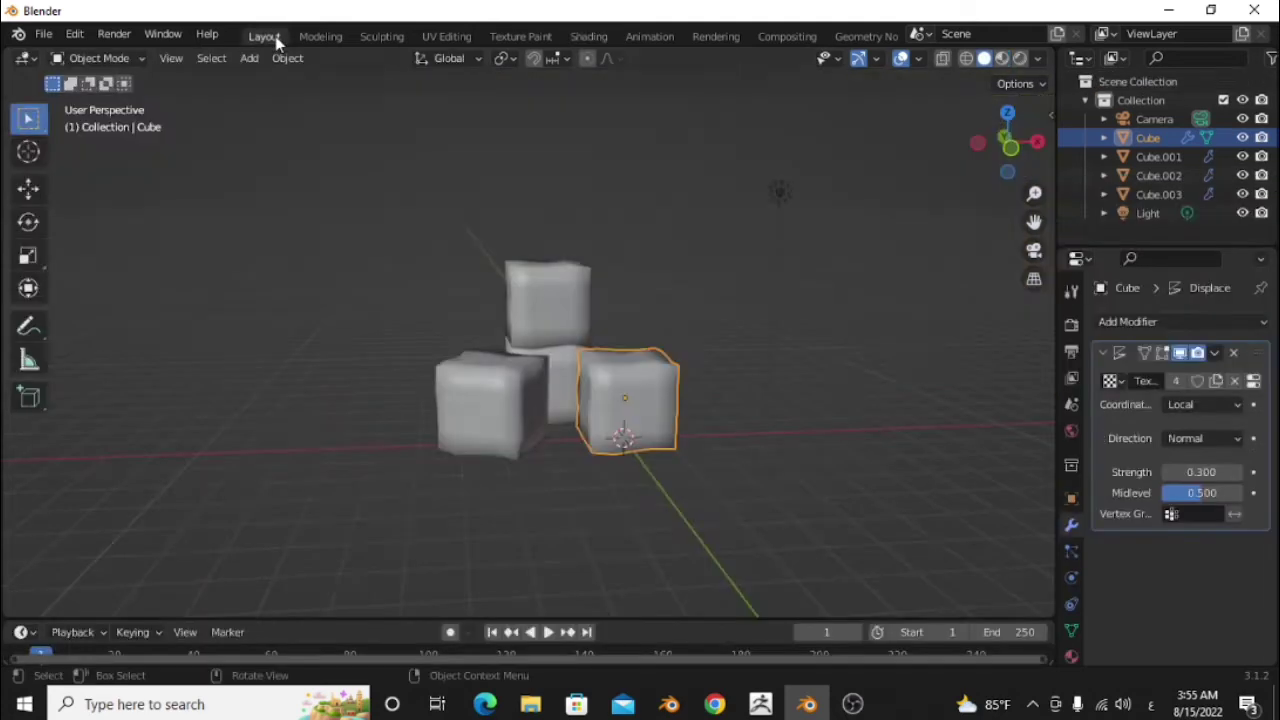
{"action": "left_click", "coordinate": [1020, 58]}
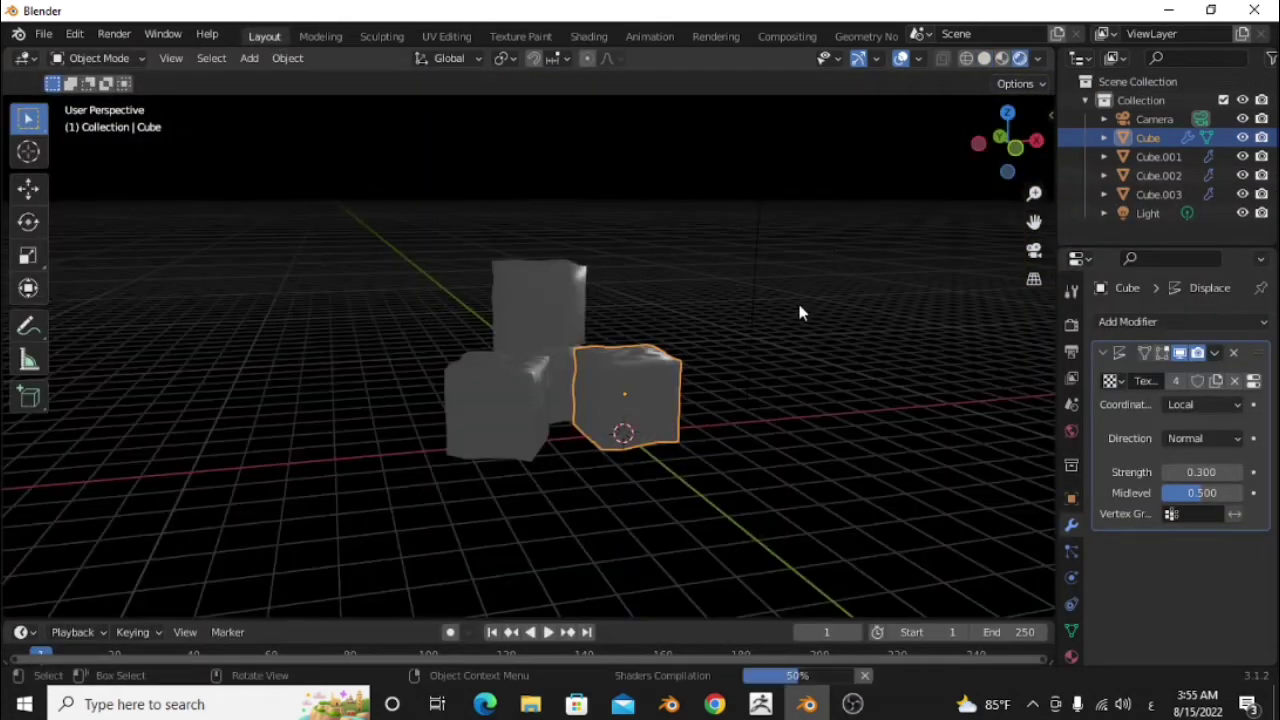
{"action": "key", "text": "shift+a"}
{"action": "mouse_move", "coordinate": [616, 300]}
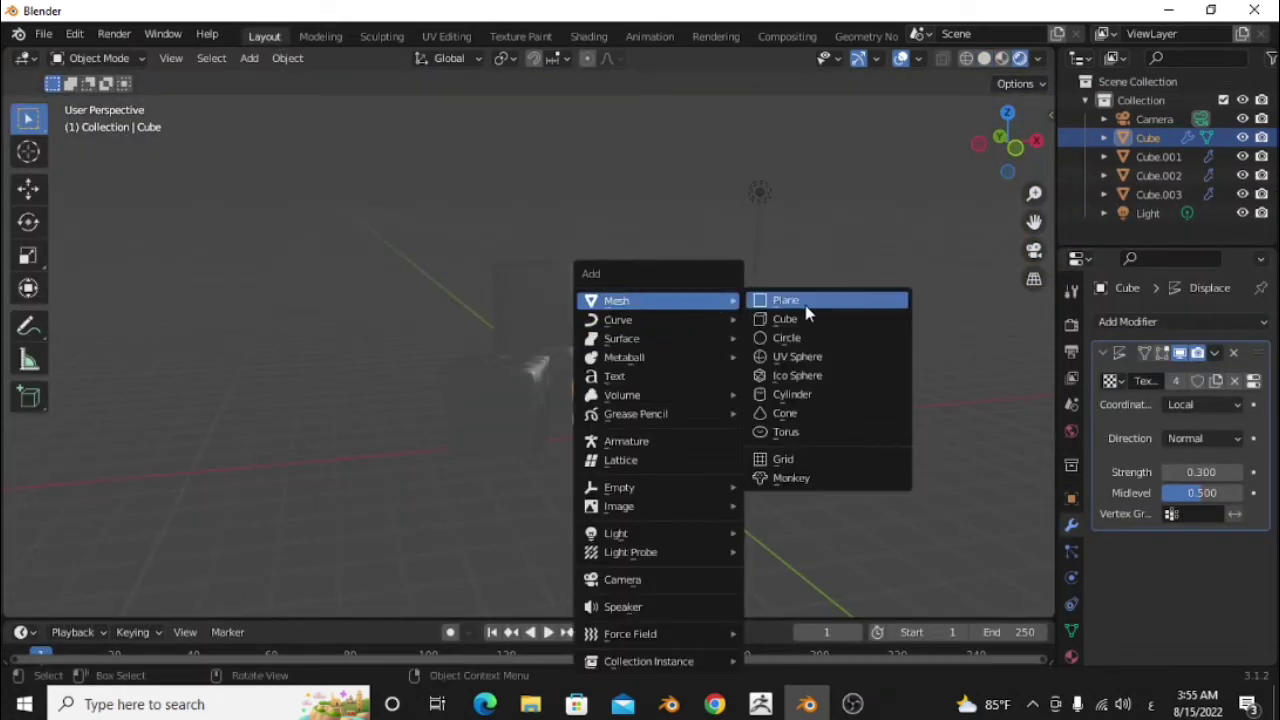
{"action": "left_click", "coordinate": [790, 298]}
{"action": "key", "text": "s"}
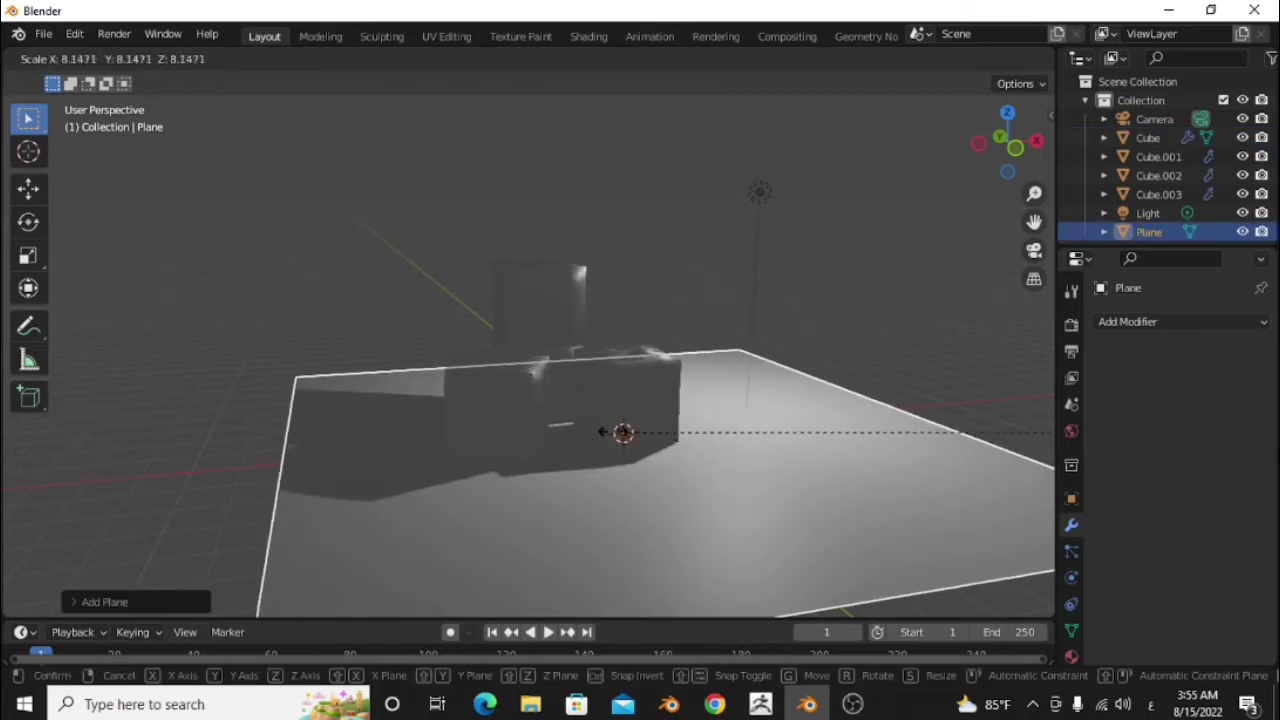
{"action": "left_click", "coordinate": [498, 487]}
{"action": "mouse_move", "coordinate": [498, 487]}
{"action": "middle_mouse_down"}
{"action": "mouse_move", "coordinate": [448, 467]}
{"action": "mouse_move", "coordinate": [390, 480]}
{"action": "middle_mouse_up"}
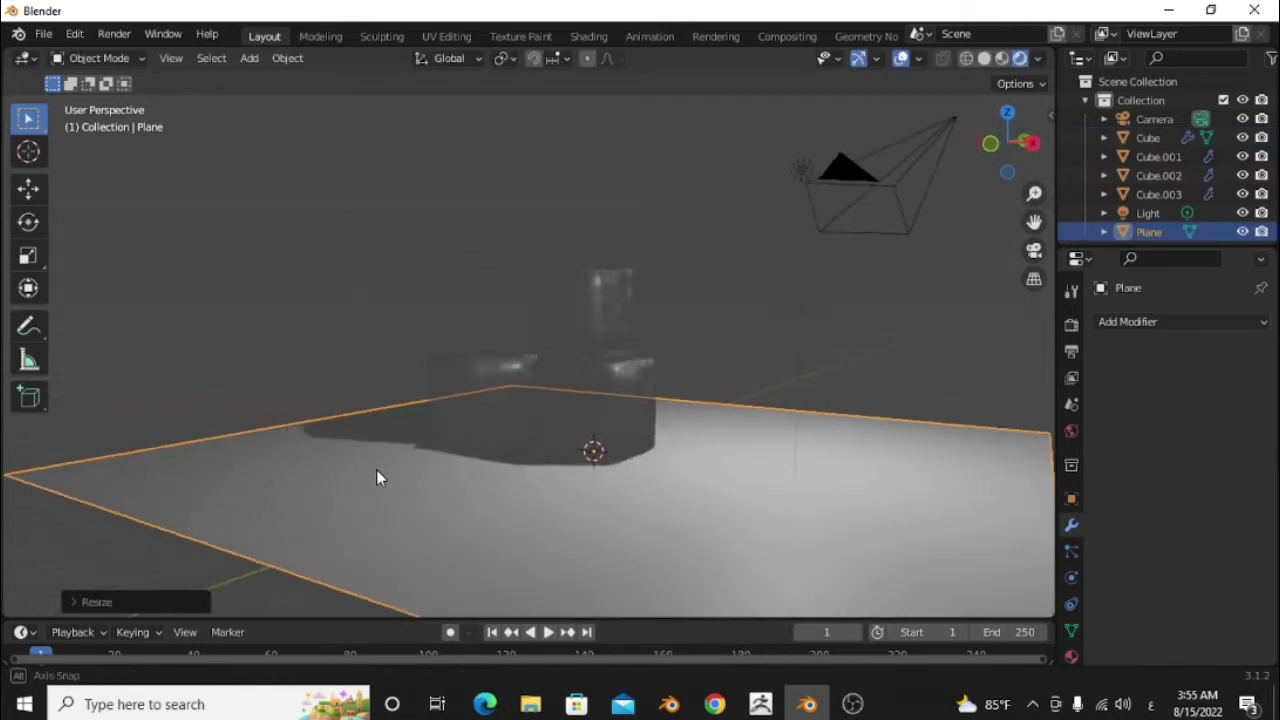
Set the render engine to Cycles
{"action": "left_click", "coordinate": [1068, 328]}
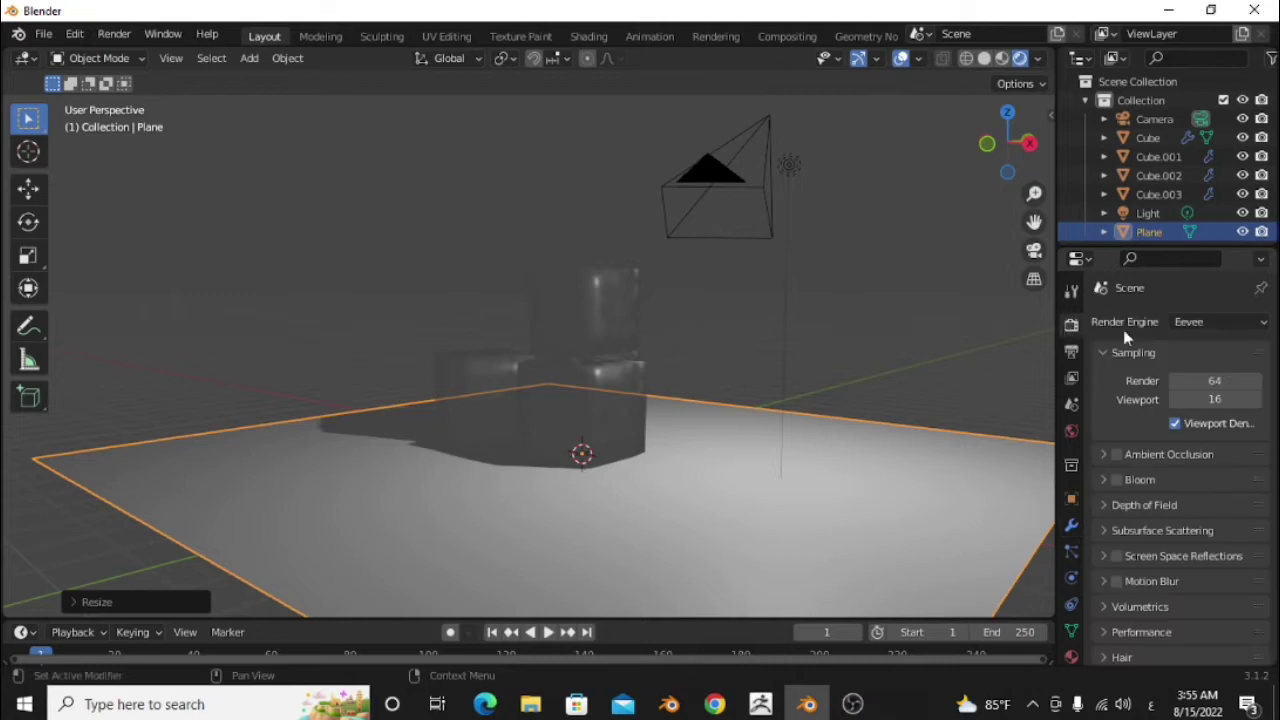
{"action": "left_click", "coordinate": [1180, 322]}
{"action": "left_click", "coordinate": [1100, 383]}
{"action": "middle_click_drag", "start_coordinate": [631, 411], "coordinate": [760, 412]}
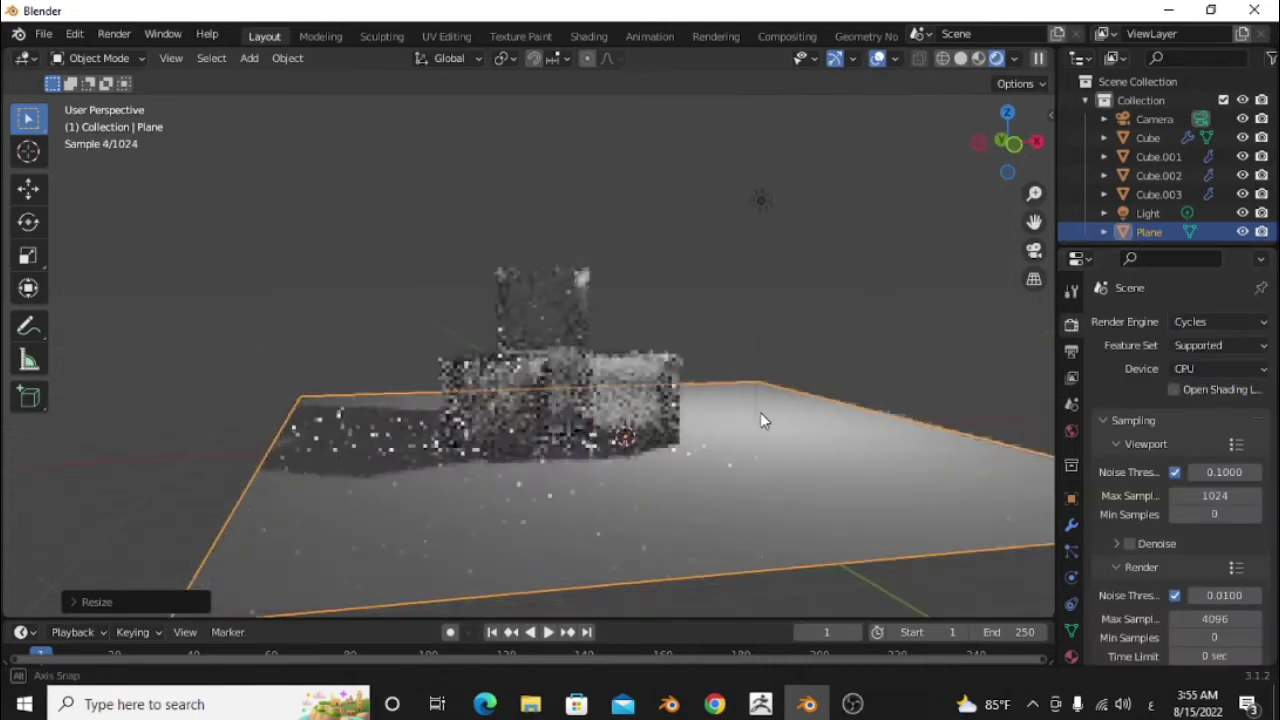
{"action": "left_click", "coordinate": [679, 303]}
{"action": "middle_click_drag", "start_coordinate": [679, 387], "coordinate": [652, 456]}
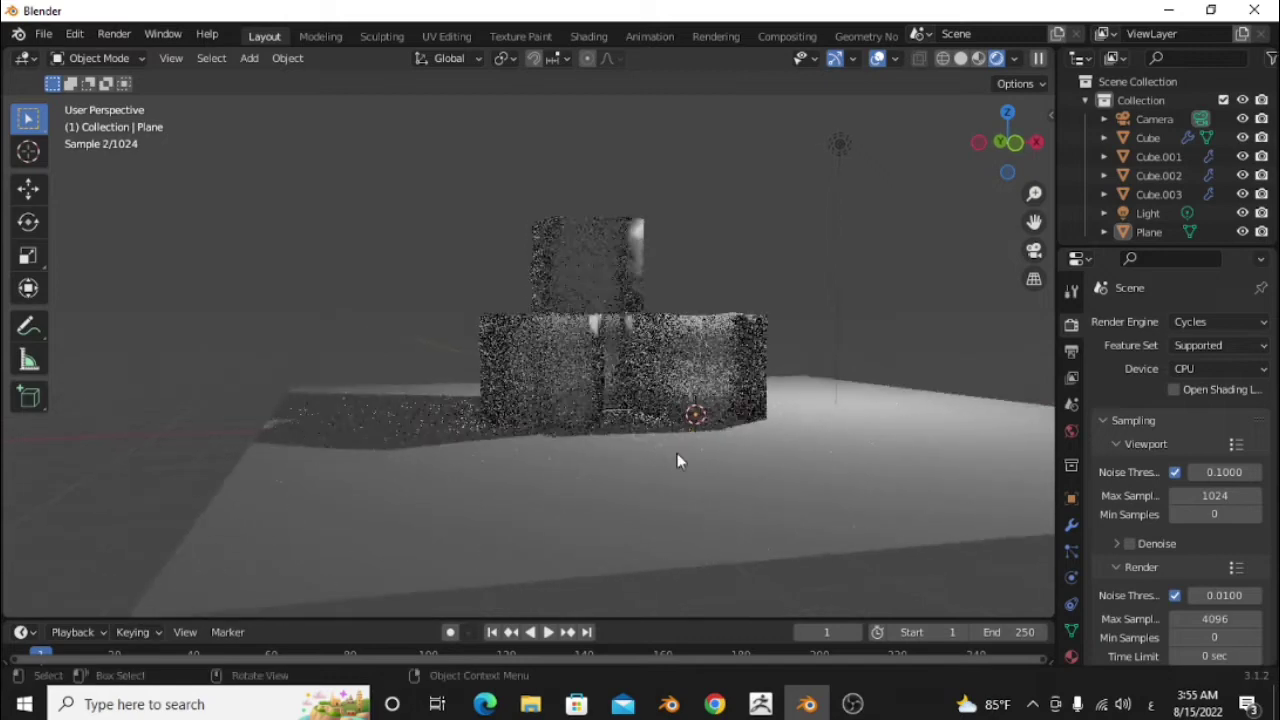
Scale the ground plane up much further
{"action": "left_click", "coordinate": [677, 455]}
{"action": "scroll", "coordinate": [668, 463], "scroll_direction": "down", "scroll_amount": 3}
{"action": "key", "text": "s"}
{"action": "left_click", "coordinate": [797, 556]}
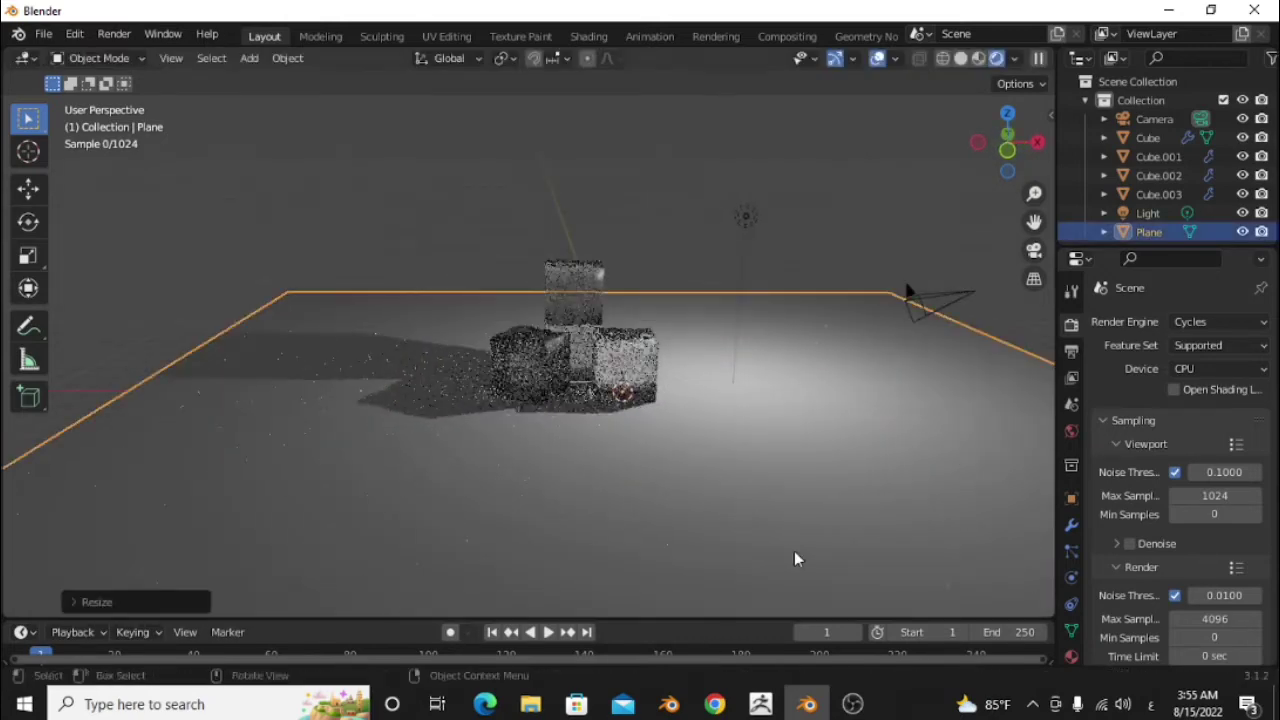
{"action": "left_click", "coordinate": [621, 248]}
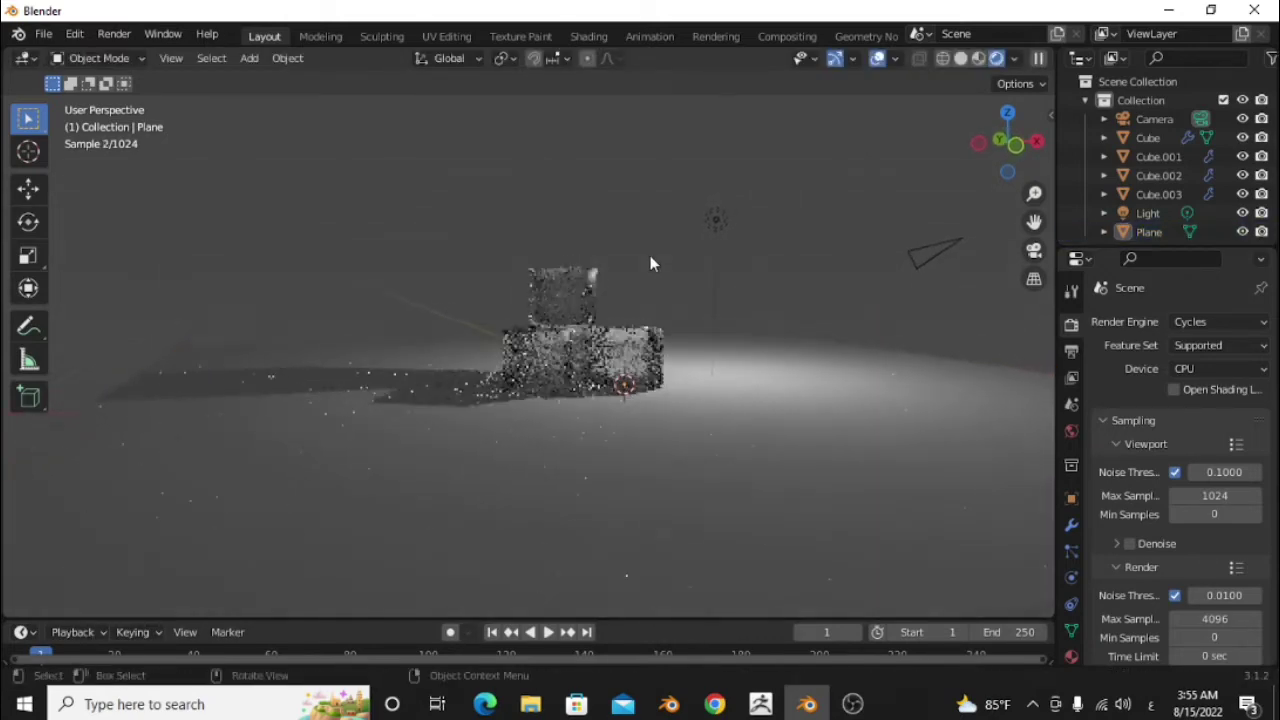
{"action": "scroll", "coordinate": [650, 255], "scroll_direction": "up", "scroll_amount": 3}
{"action": "middle_click_drag", "start_coordinate": [645, 282], "coordinate": [565, 360]}
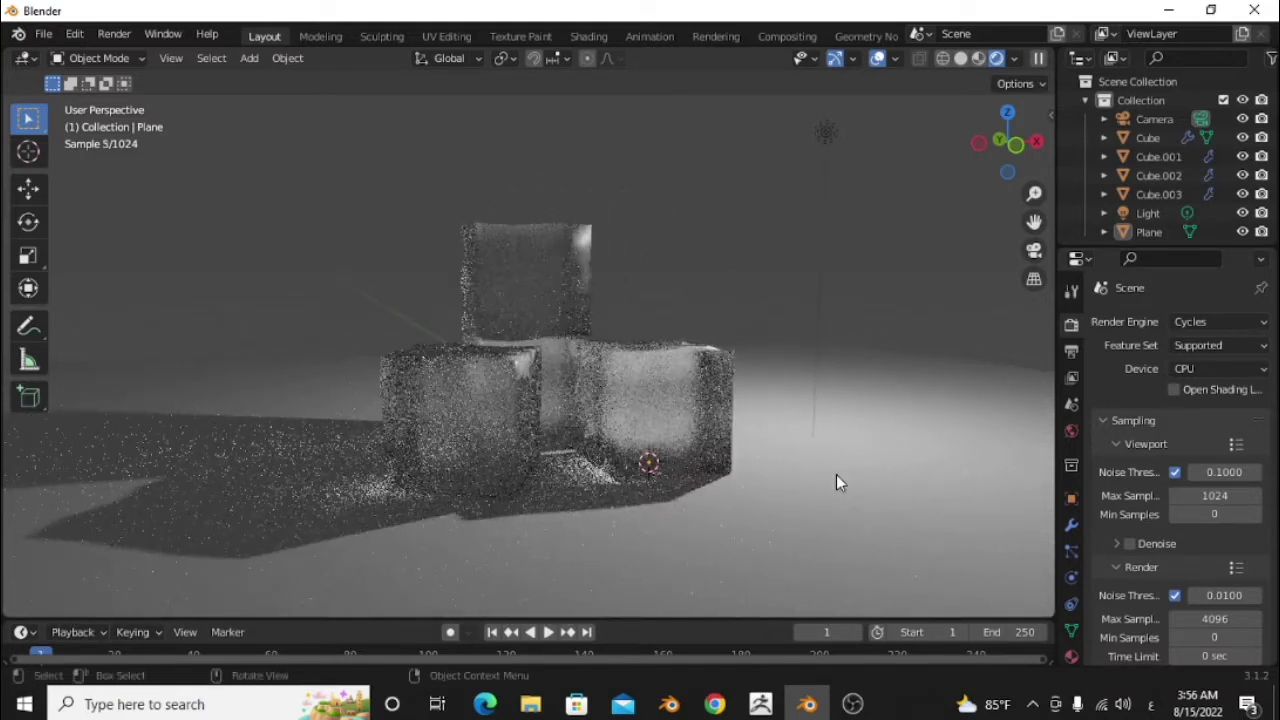
{"action": "left_click", "coordinate": [905, 474]}
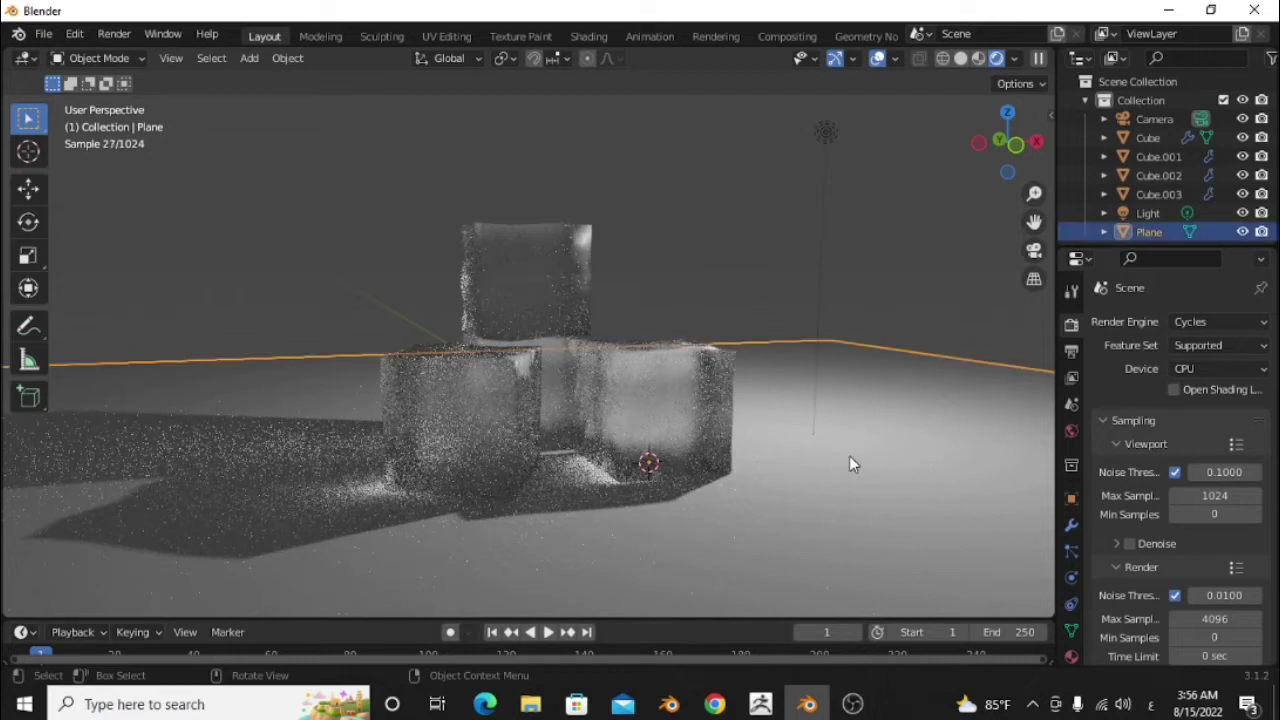
{"action": "scroll", "coordinate": [849, 455], "scroll_direction": "down", "scroll_amount": 5}
Set the World background strength to 0.800 and select the existing light
{"action": "left_click", "coordinate": [1071, 433]}
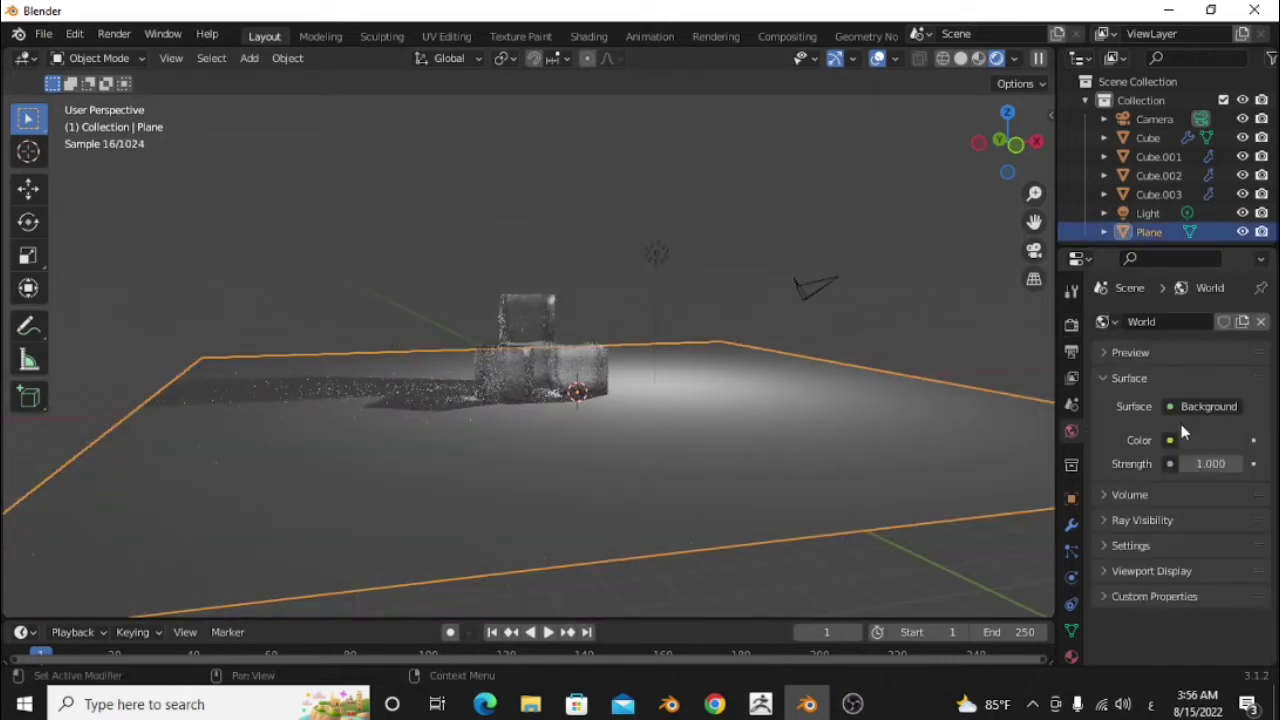
{"action": "left_click", "coordinate": [1182, 461]}
{"action": "left_click", "coordinate": [1182, 461]}
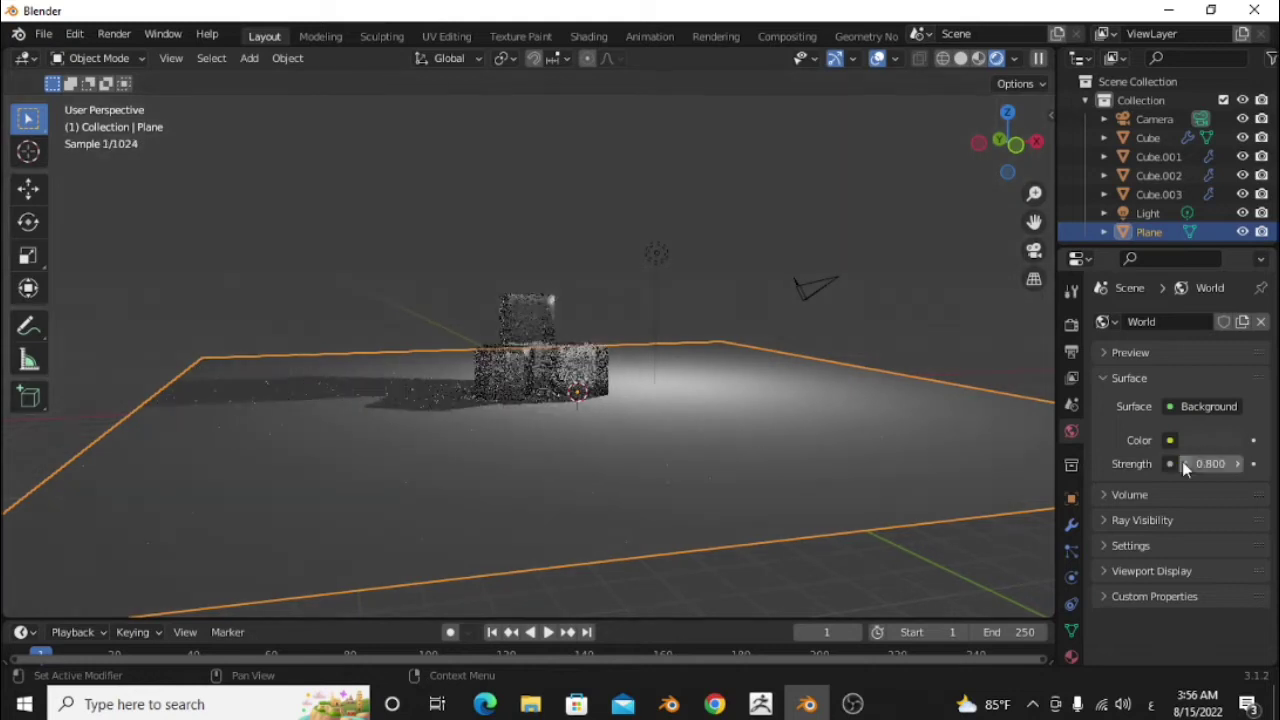
{"action": "key", "text": "alt+a"}
{"action": "scroll", "coordinate": [679, 424], "scroll_direction": "down", "scroll_amount": 1}
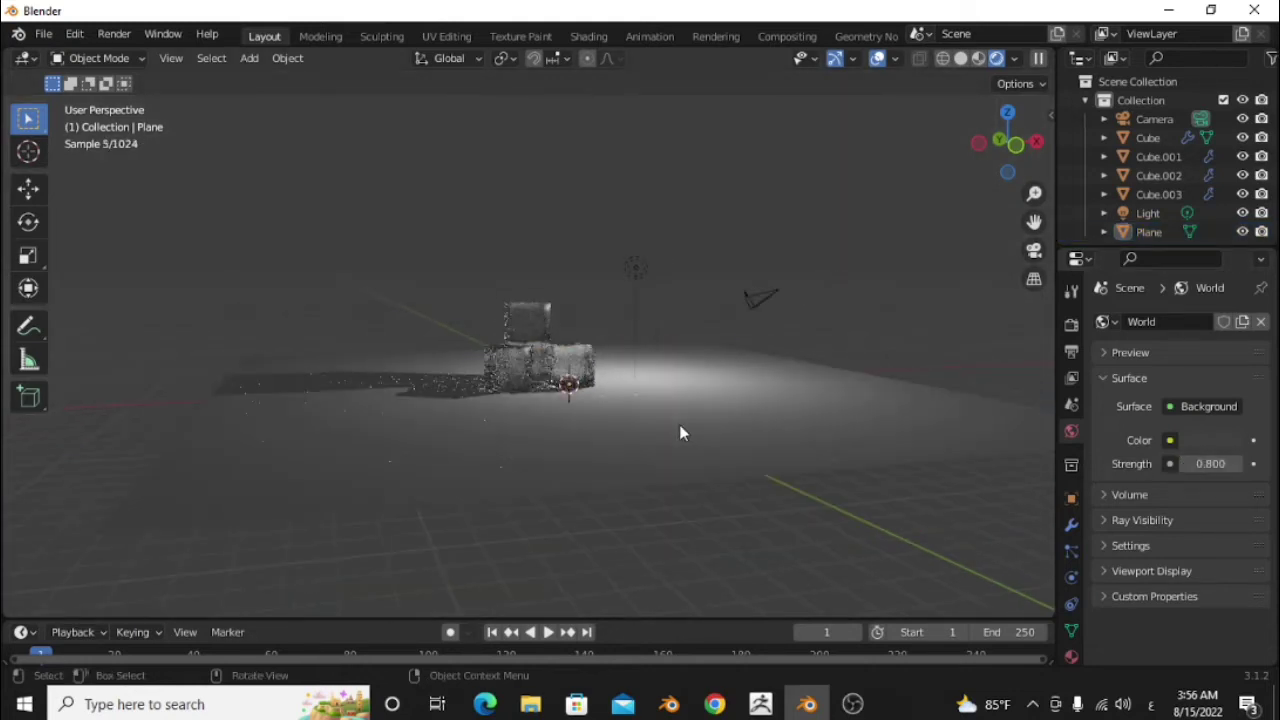
{"action": "left_click", "coordinate": [645, 270]}
Duplicate the light slightly lower and make the copy an area light
{"action": "key", "text": "KP_1"}
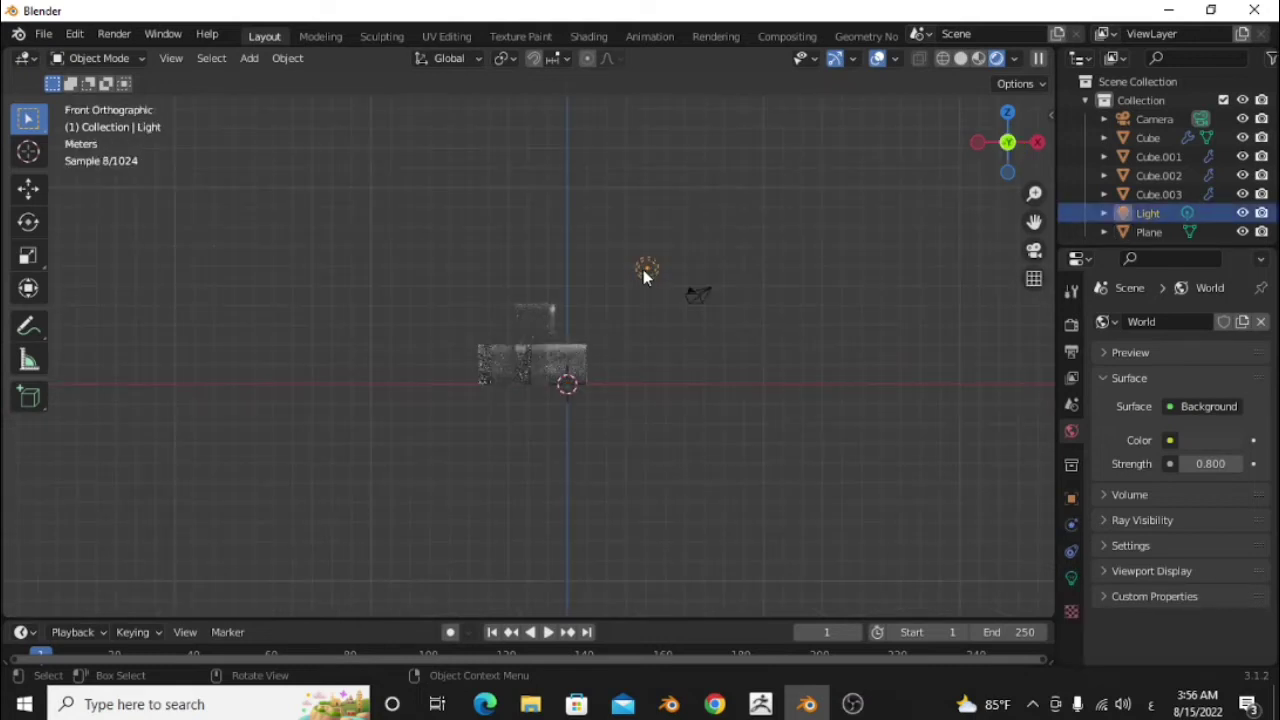
{"action": "key", "text": "shift+d"}
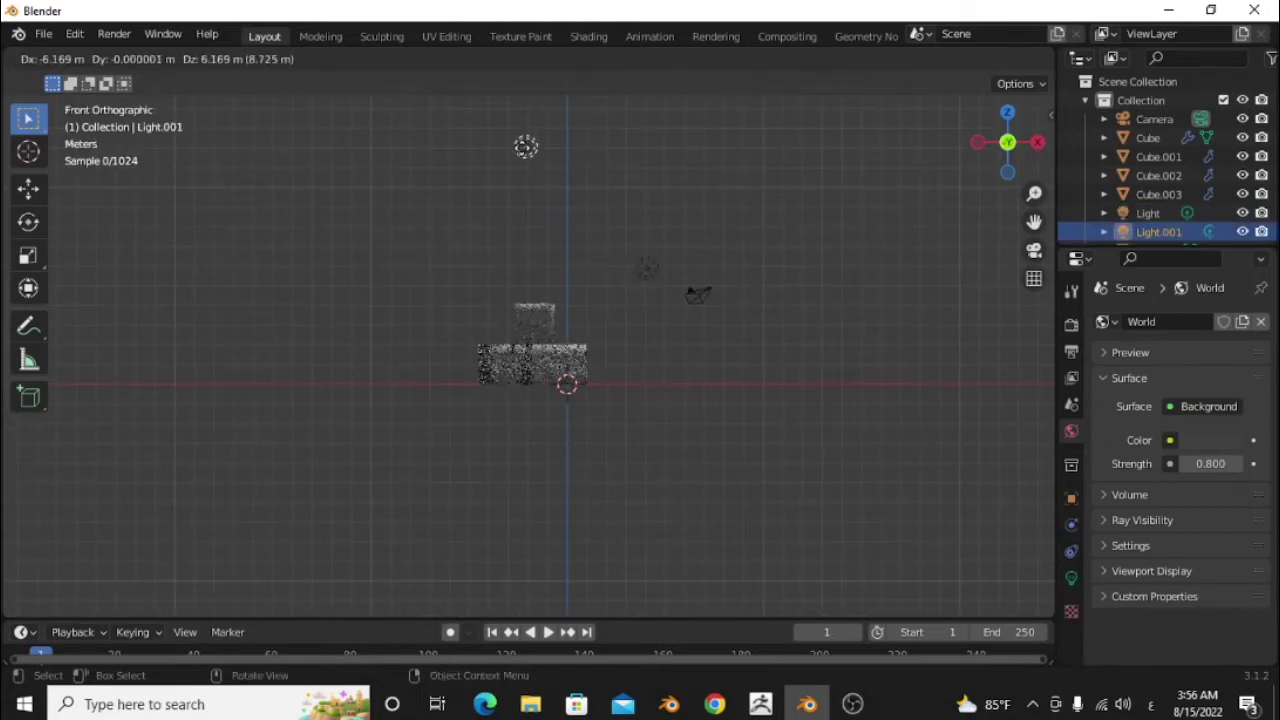
{"action": "left_click", "coordinate": [539, 178]}
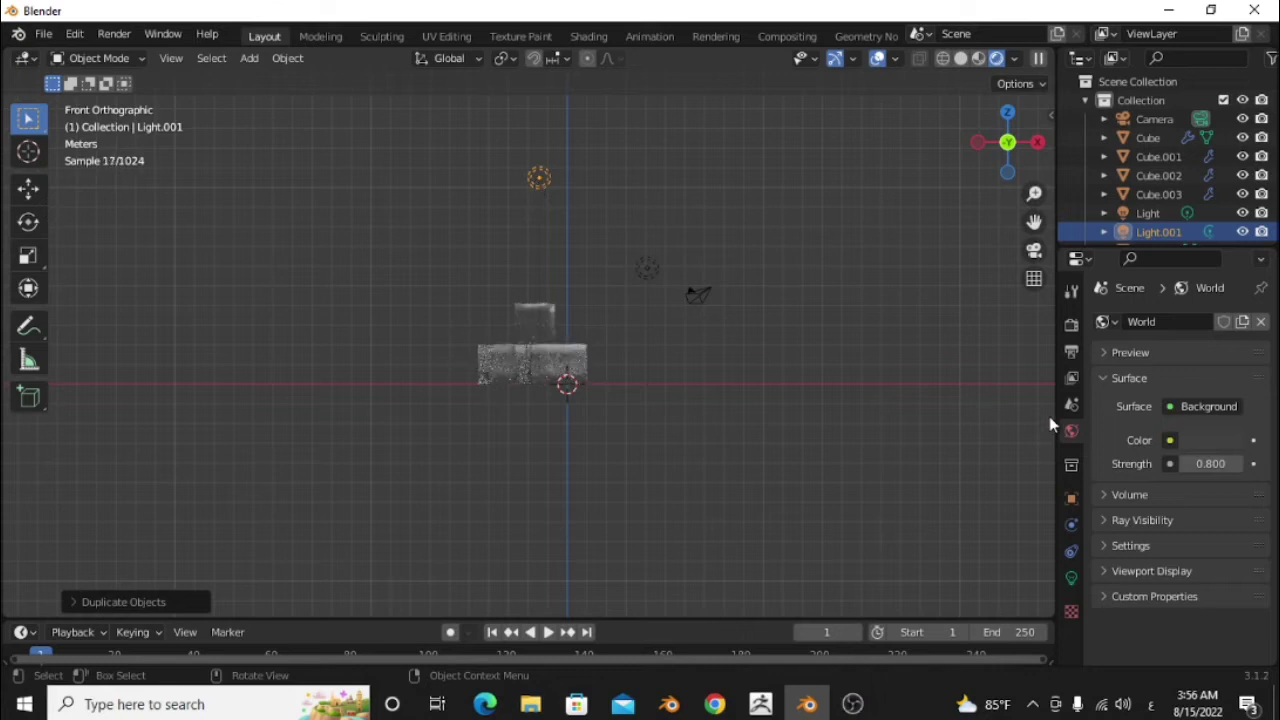
{"action": "left_click", "coordinate": [1072, 579]}
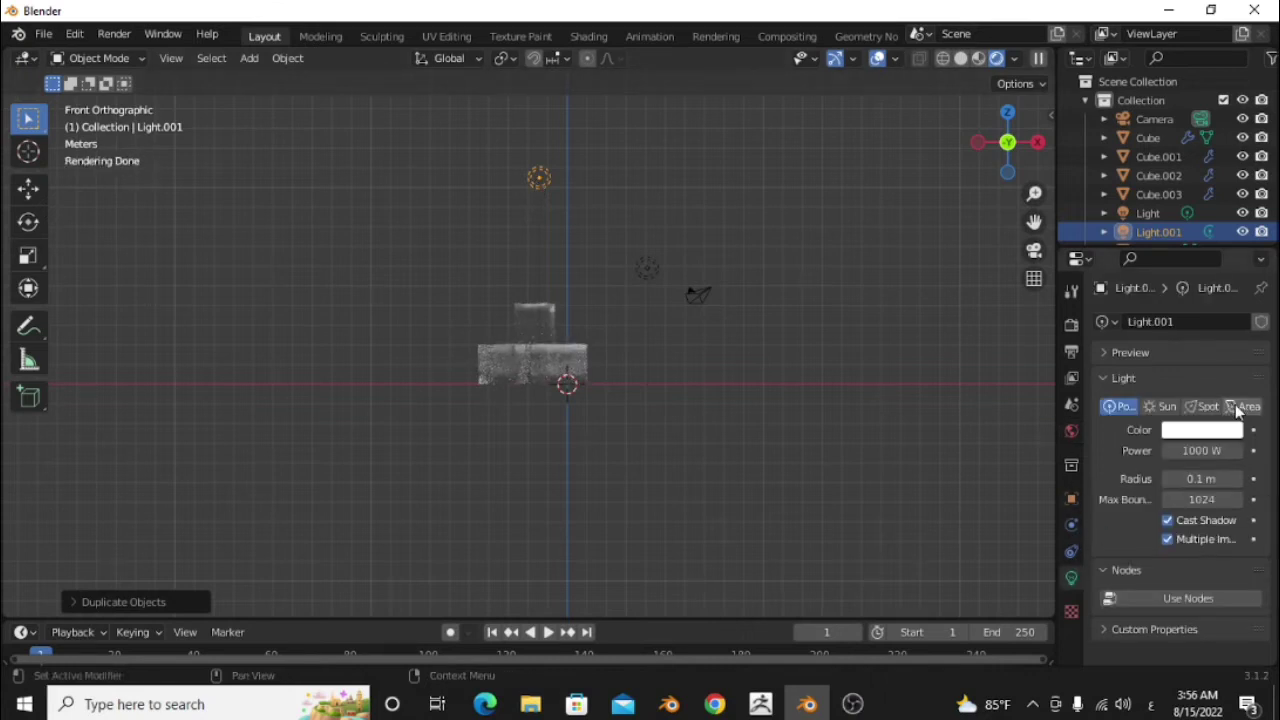
{"action": "left_click", "coordinate": [1240, 406]}
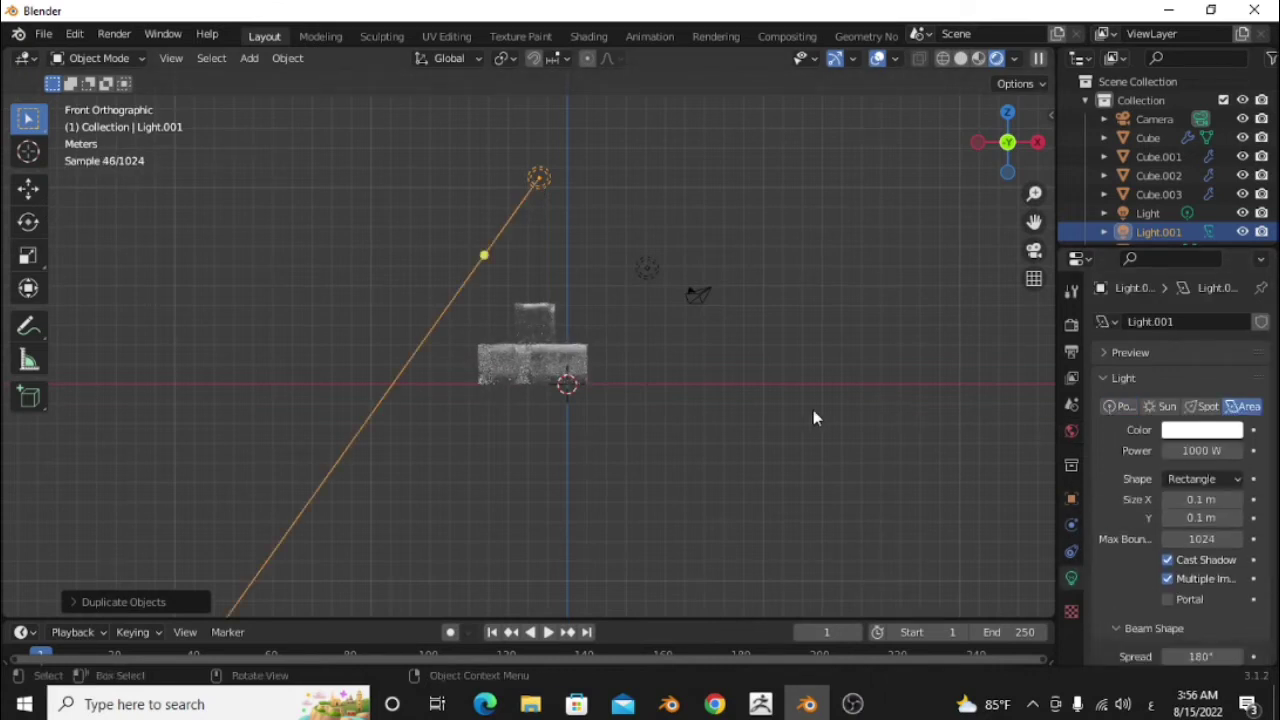
Point the area light straight down, make it a disk, scale it up, and hide overlays
{"action": "key", "text": "r"}
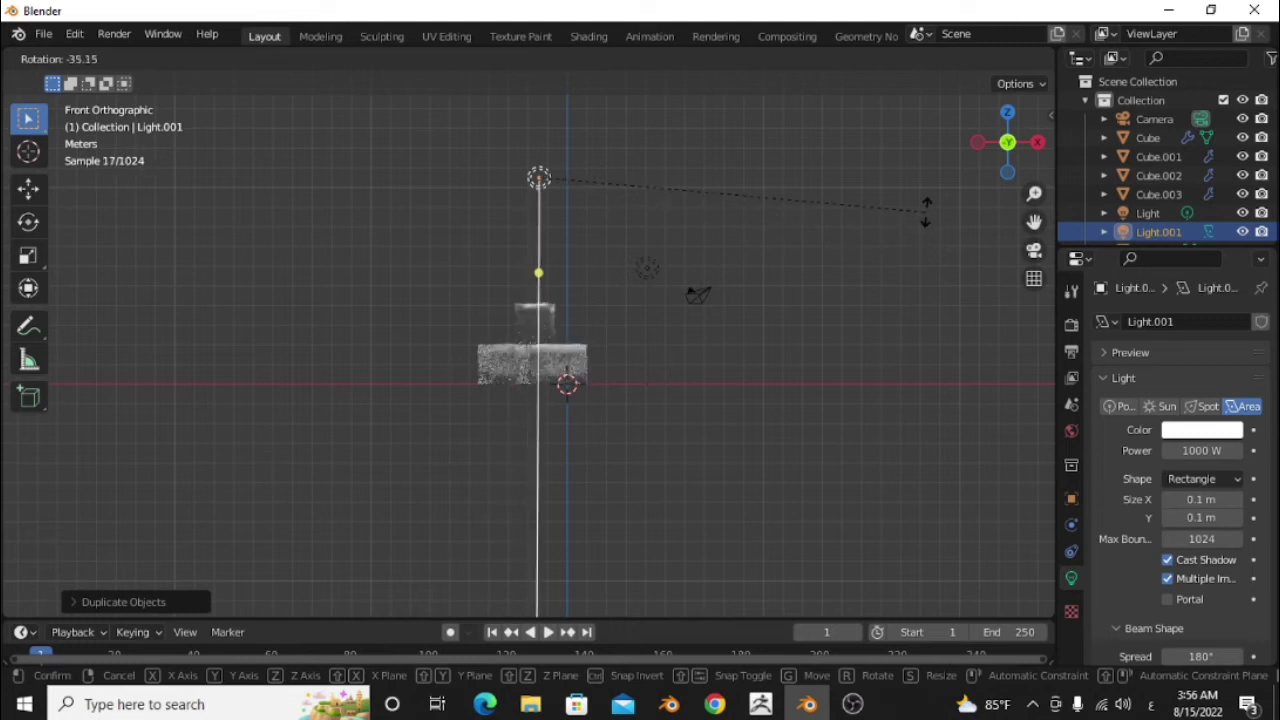
{"action": "left_click", "coordinate": [926, 210]}
{"action": "left_click", "coordinate": [1237, 480]}
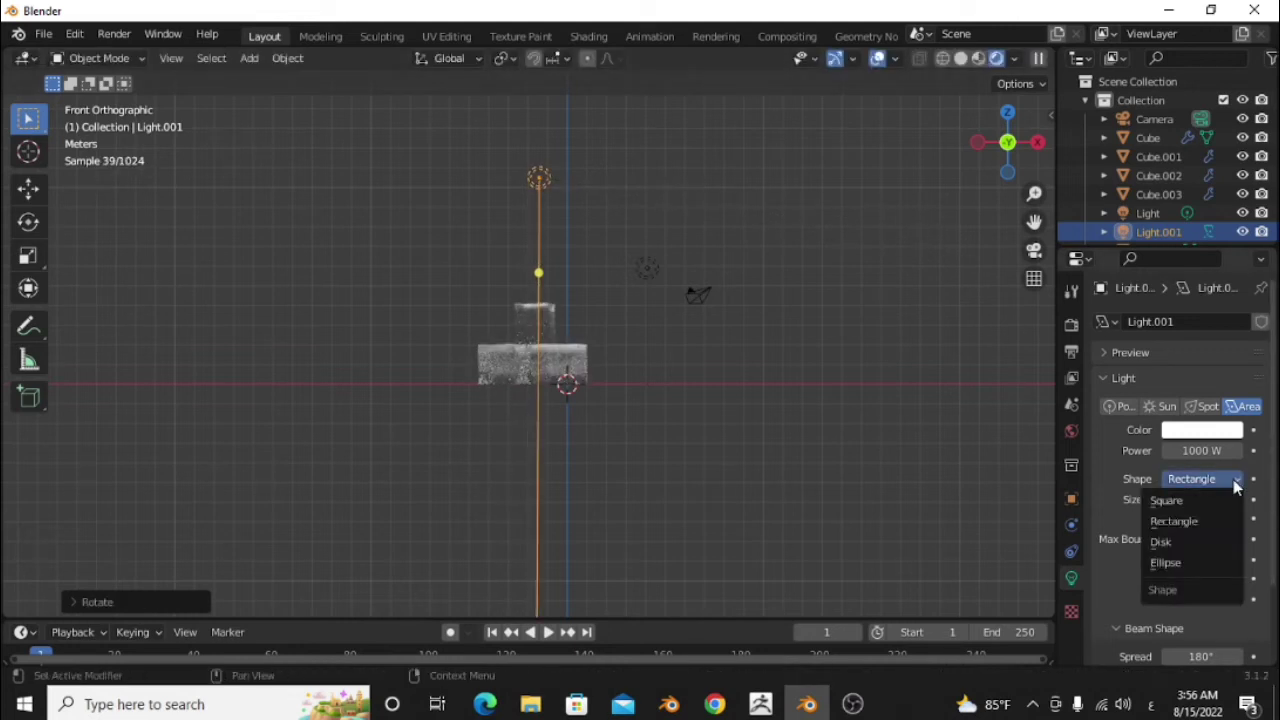
{"action": "left_click", "coordinate": [1212, 545]}
{"action": "key", "text": "s"}
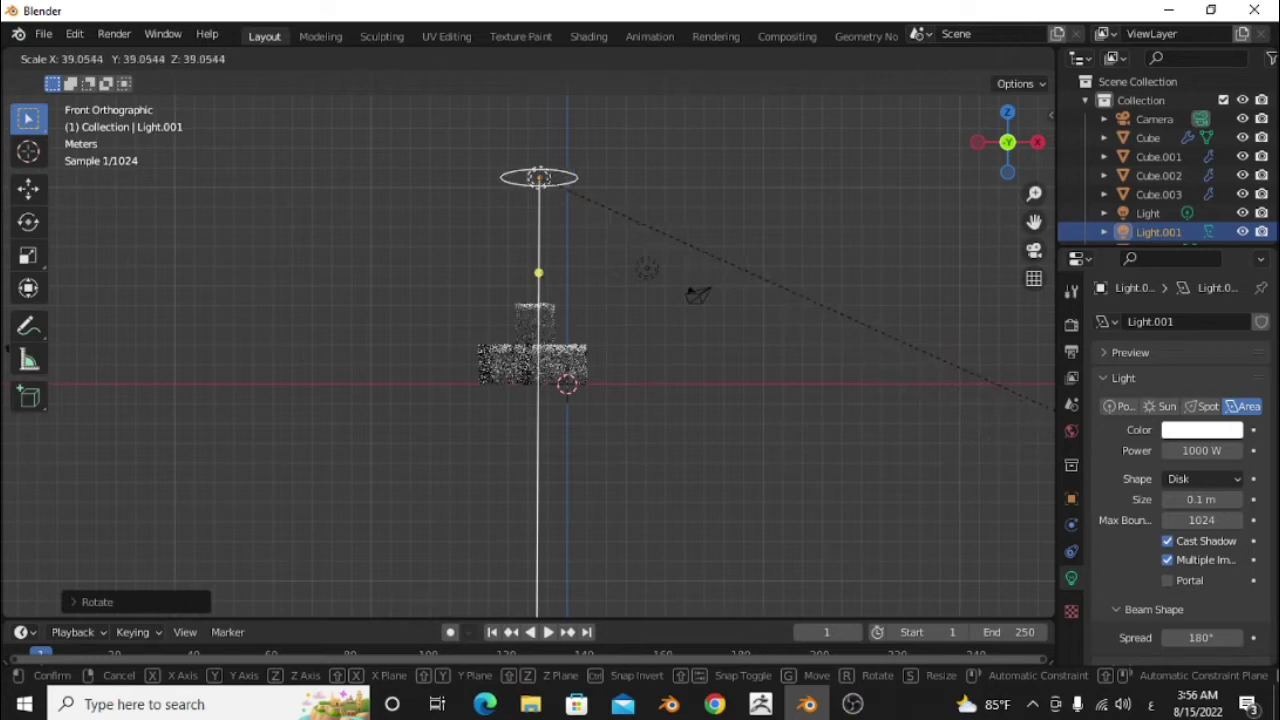
{"action": "left_click", "coordinate": [687, 207]}
{"action": "mouse_move", "coordinate": [687, 207]}
{"action": "middle_mouse_down"}
{"action": "mouse_move", "coordinate": [672, 303]}
{"action": "mouse_move", "coordinate": [655, 330]}
{"action": "mouse_move", "coordinate": [624, 337]}
{"action": "middle_mouse_up"}
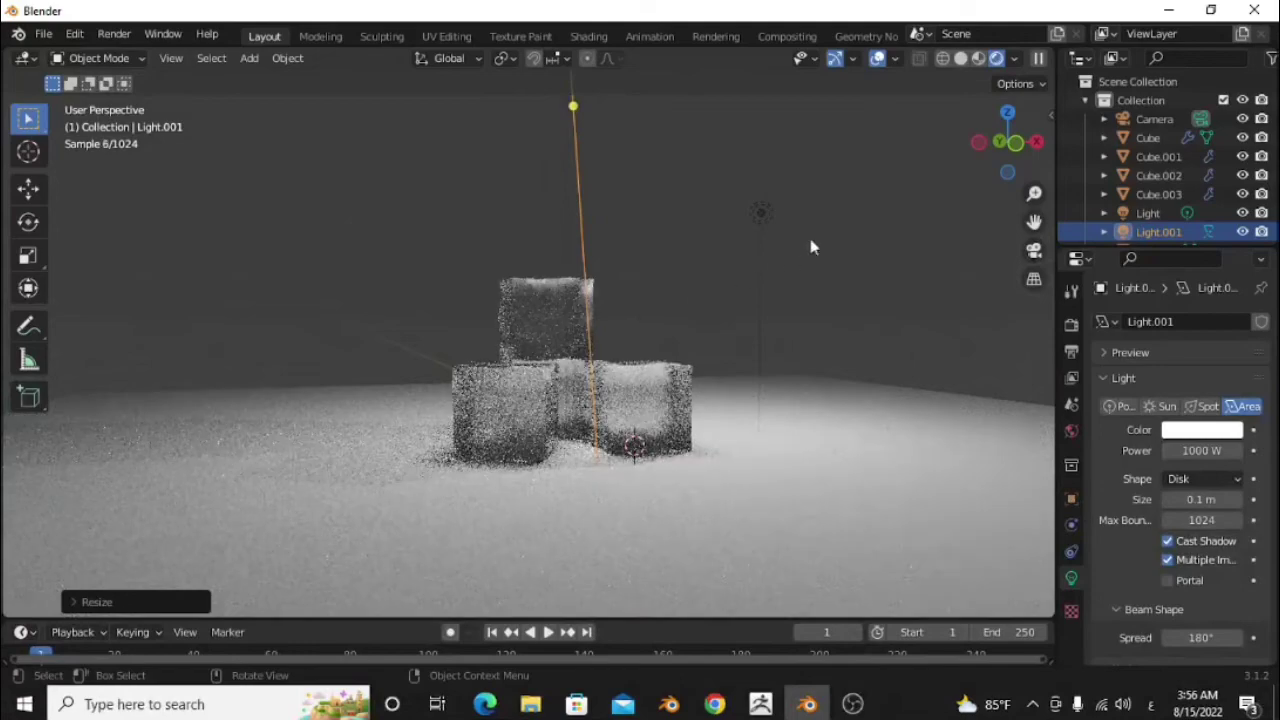
{"action": "left_click", "coordinate": [879, 59]}
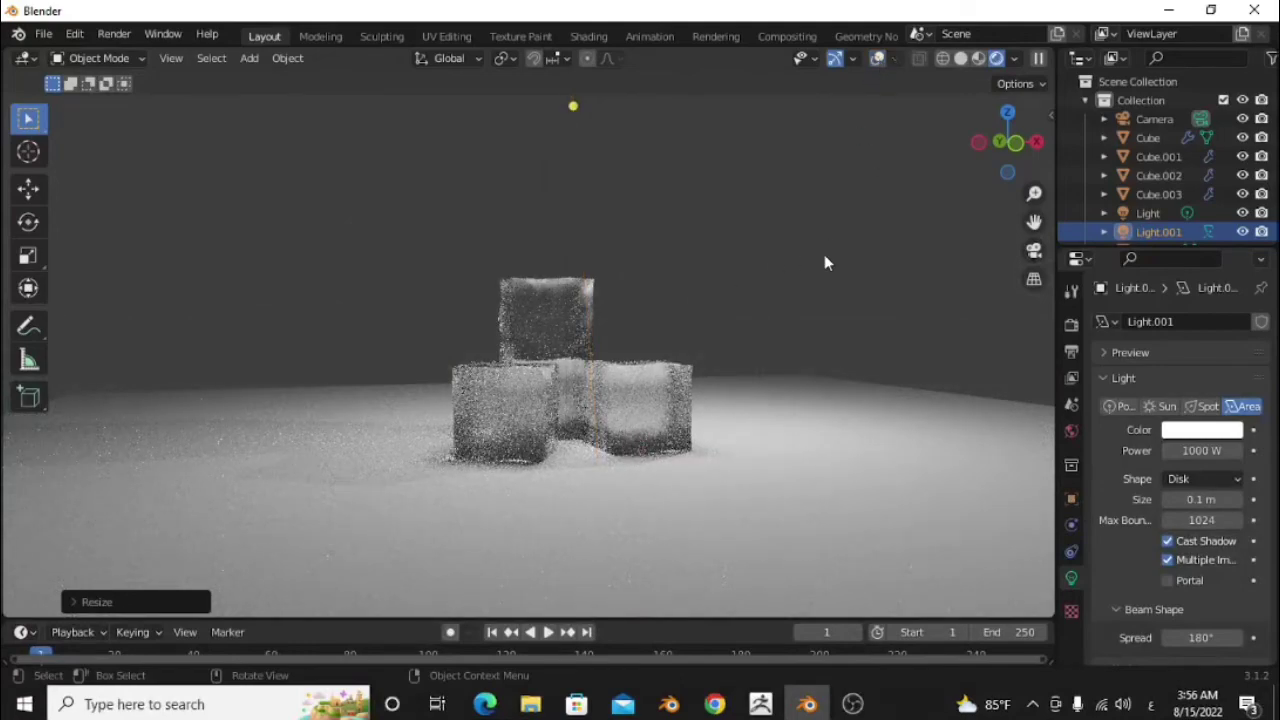
{"action": "mouse_move", "coordinate": [824, 262]}
{"action": "middle_mouse_down"}
{"action": "mouse_move", "coordinate": [803, 271]}
{"action": "mouse_move", "coordinate": [748, 432]}
{"action": "middle_mouse_up"}
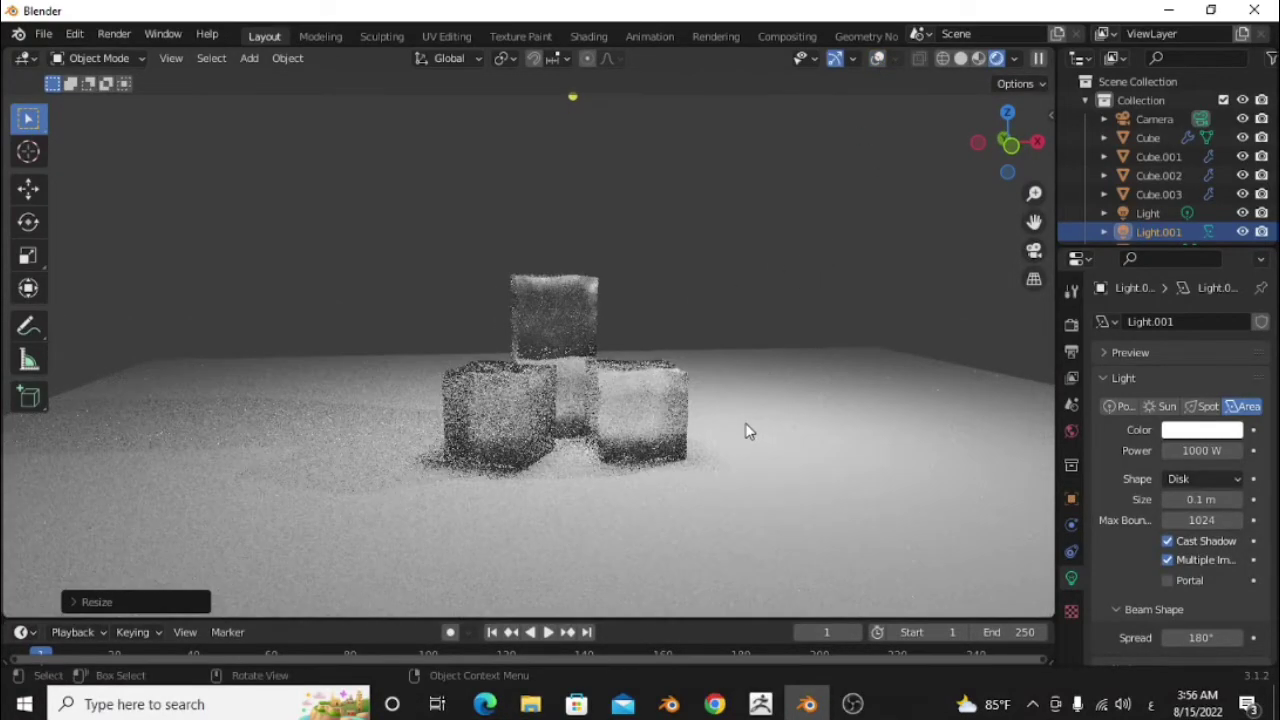
Delete the floor plane, then undo to restore it
{"action": "left_click", "coordinate": [737, 423]}
{"action": "key", "text": "x"}
{"action": "left_click", "coordinate": [736, 417]}
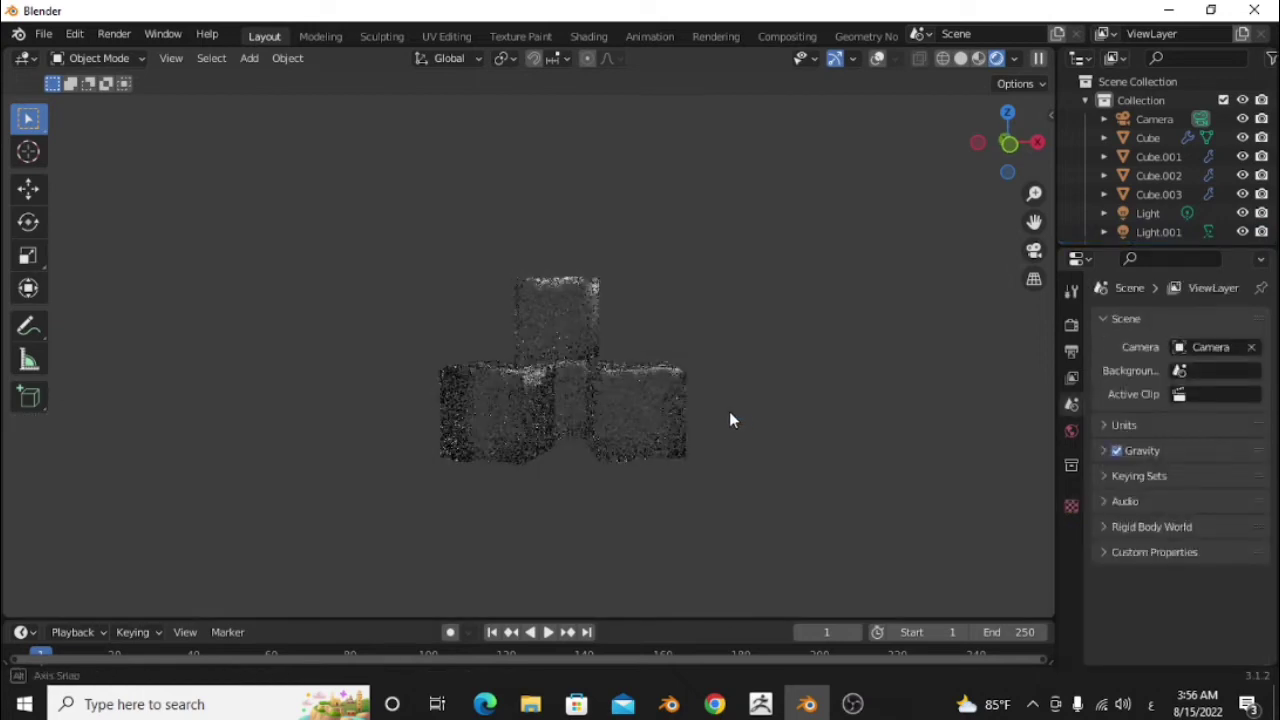
{"action": "key", "text": "ctrl+z"}
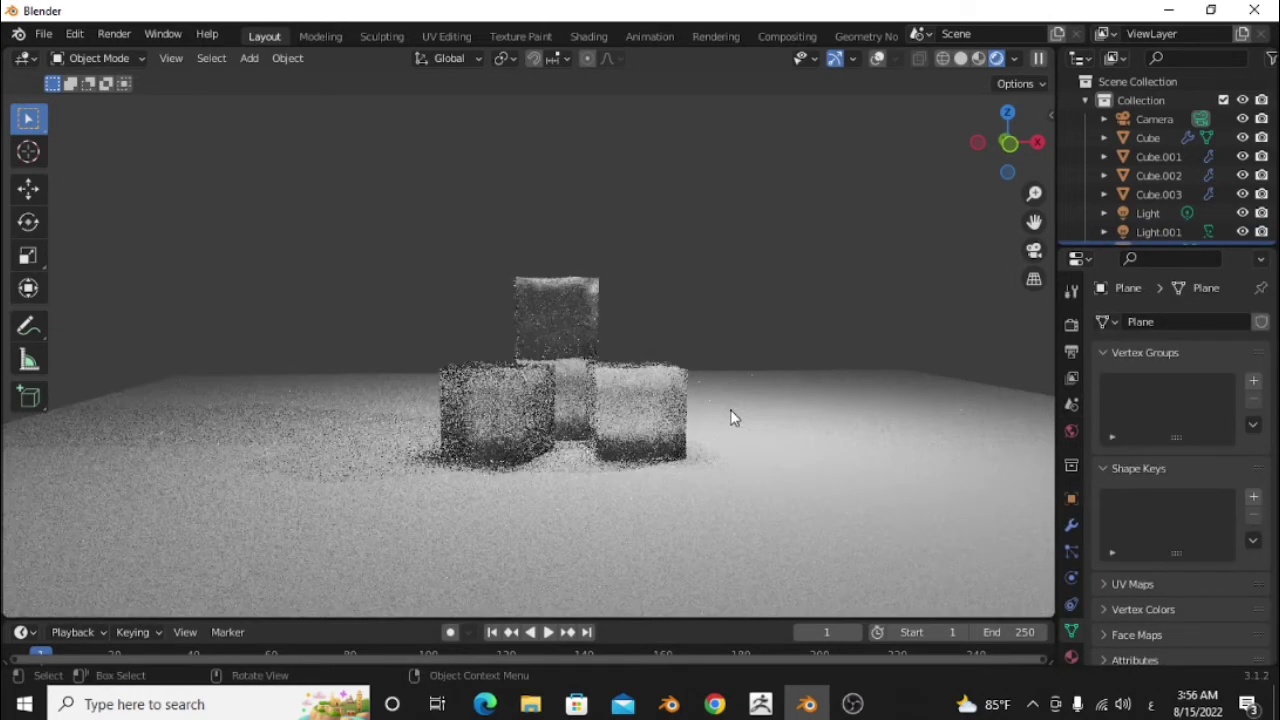
Frame the four-cube pile through the scene camera
{"action": "key", "text": "KP_0"}
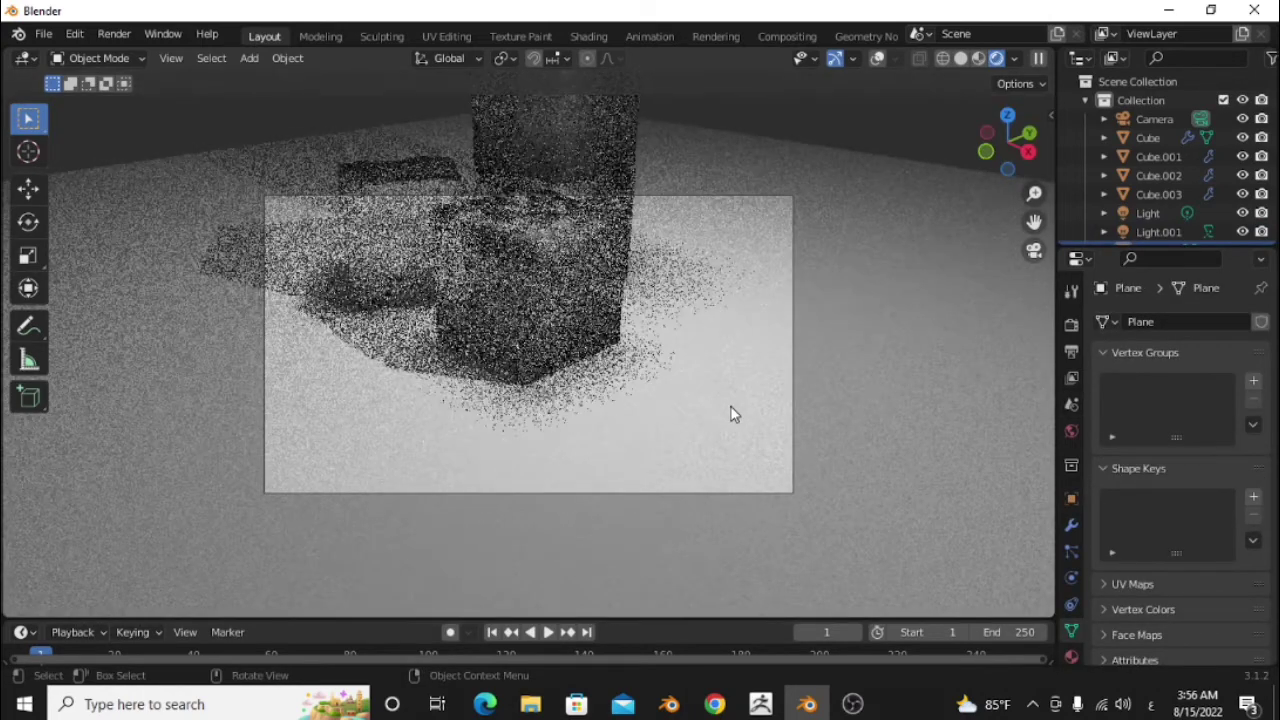
{"action": "mouse_move", "coordinate": [731, 414]}
{"action": "middle_mouse_down"}
{"action": "mouse_move", "coordinate": [527, 405]}
{"action": "mouse_move", "coordinate": [551, 491]}
{"action": "mouse_move", "coordinate": [580, 480]}
{"action": "middle_mouse_up"}
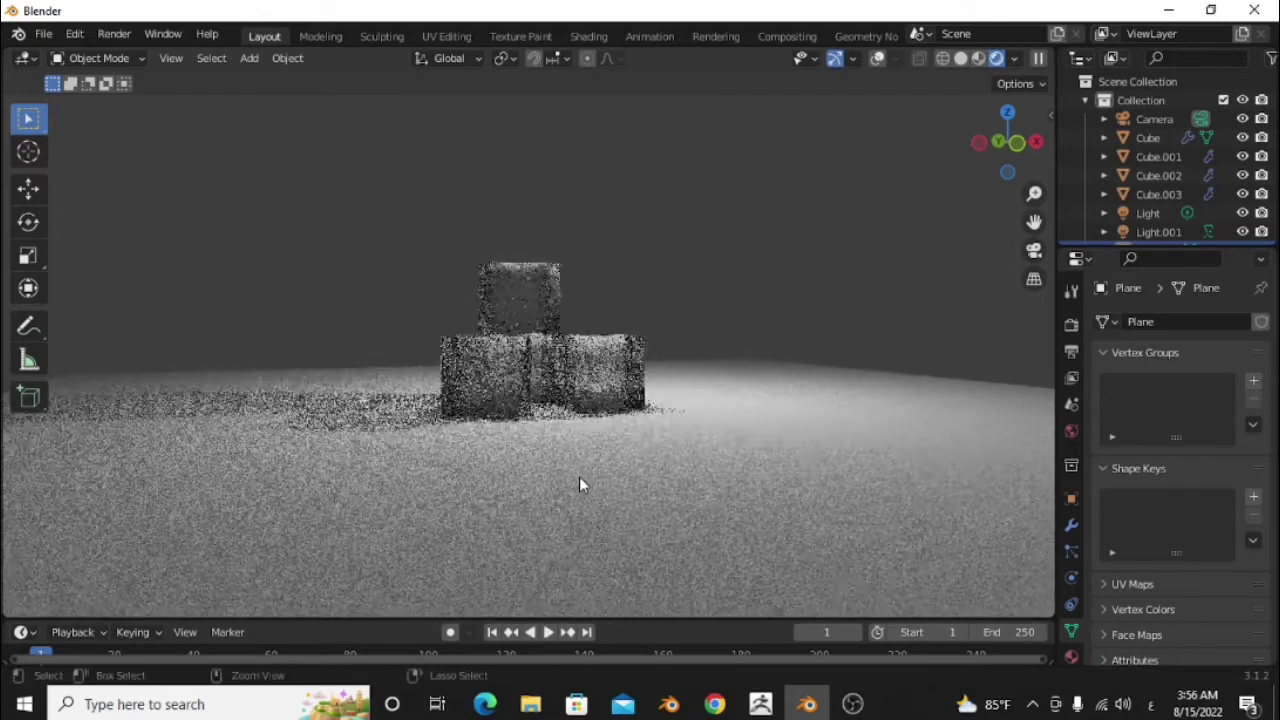
{"action": "key", "text": "KP_0"}
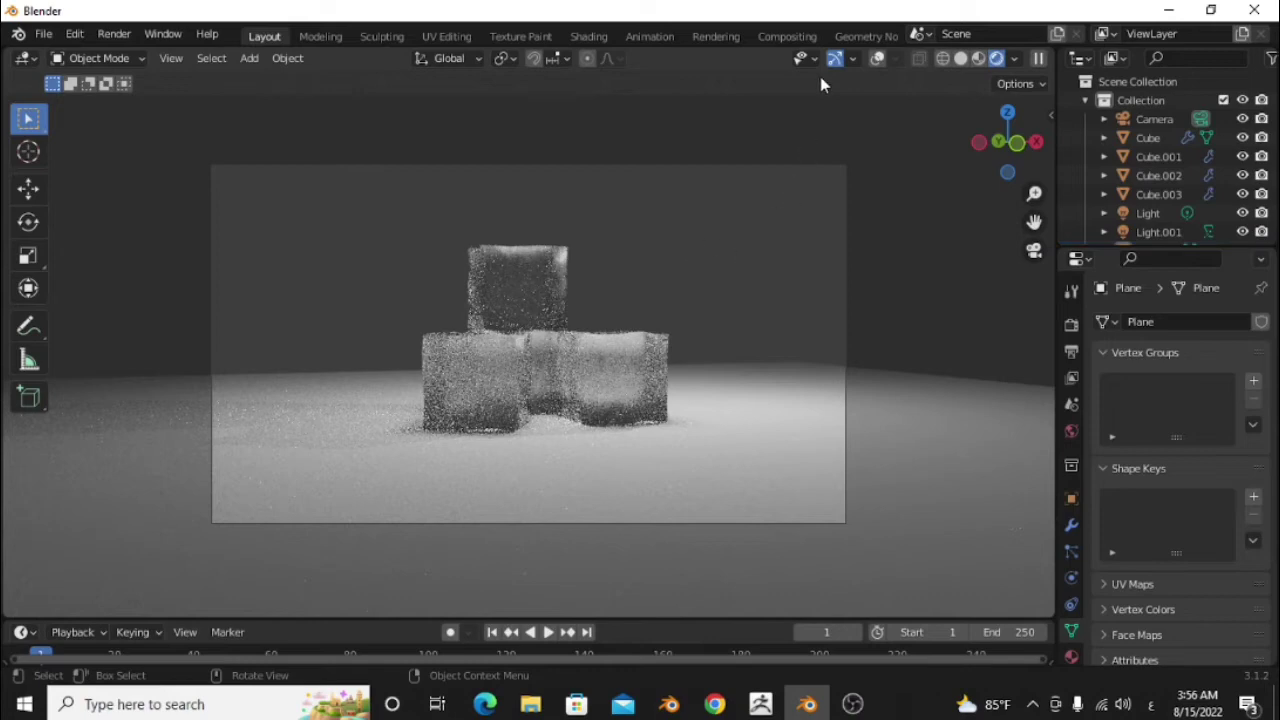
Create a new floor material with pale cyan Base Color (H 0.528, S 0.505, V 0.800)
{"action": "left_click", "coordinate": [1073, 656]}
{"action": "left_click", "coordinate": [1162, 408]}
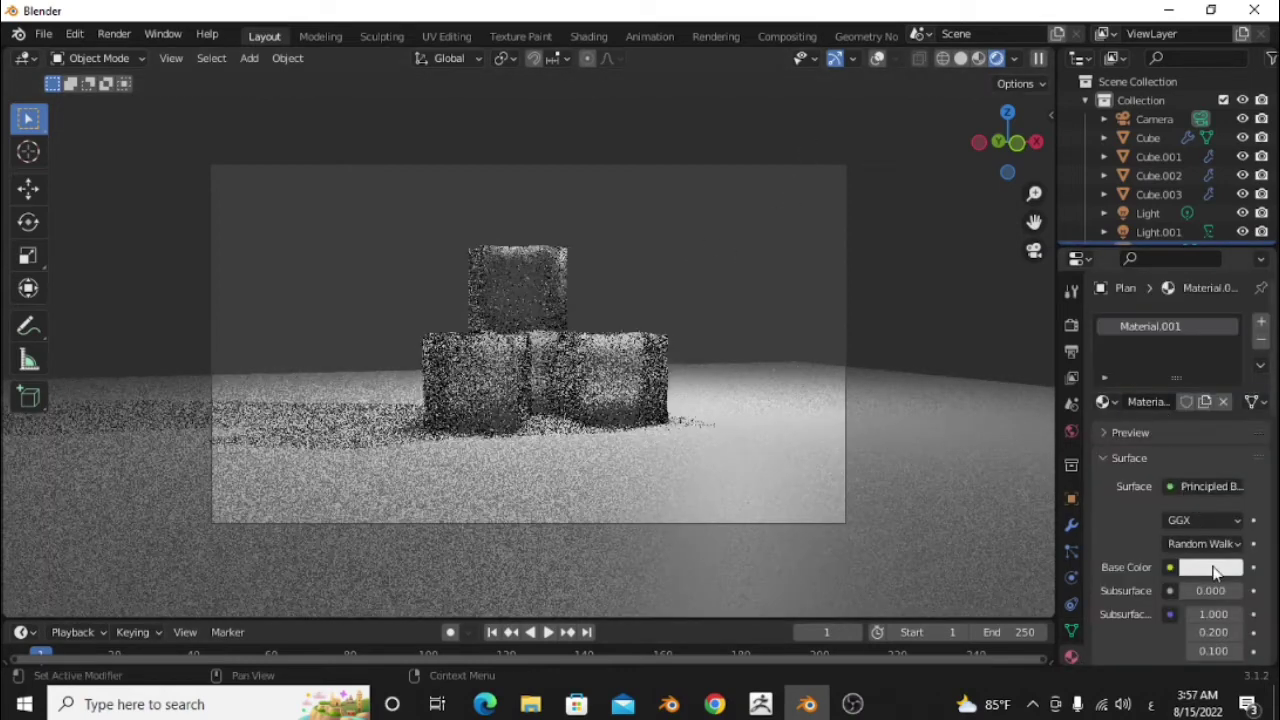
{"action": "left_click", "coordinate": [1190, 567]}
{"action": "left_click_drag", "start_coordinate": [1150, 362], "coordinate": [1148, 343]}
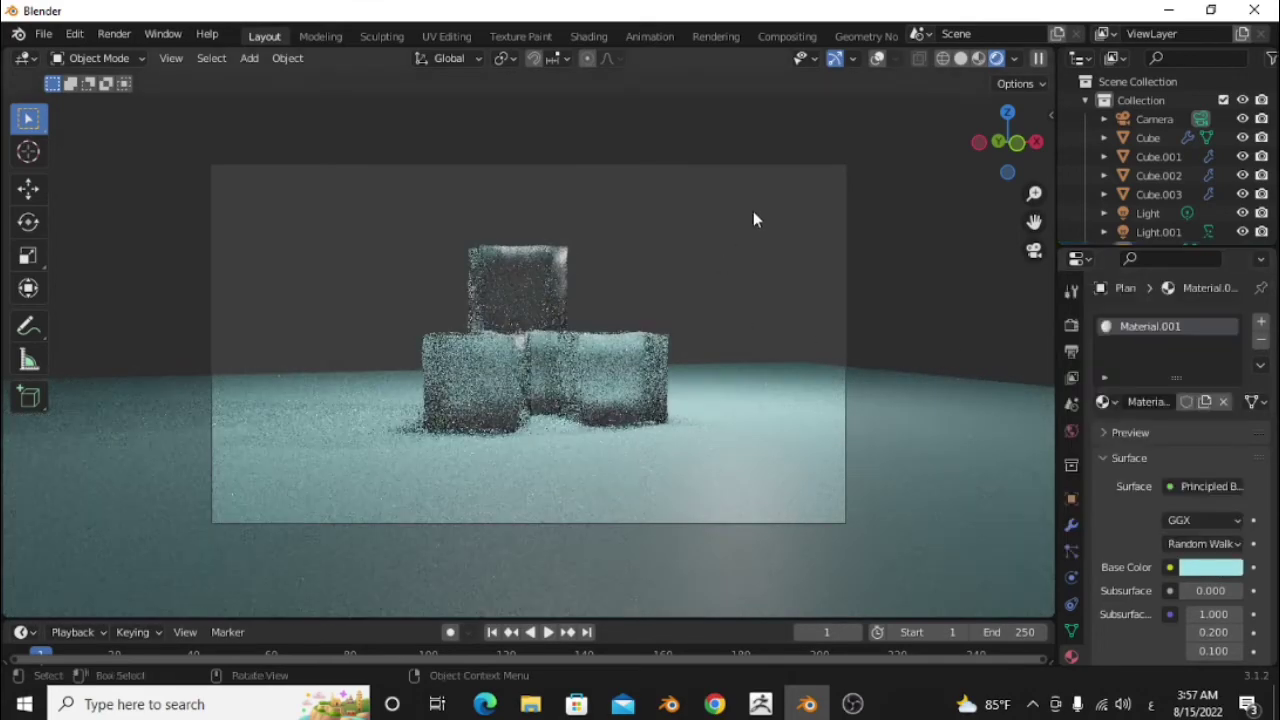
{"action": "left_click", "coordinate": [836, 60]}
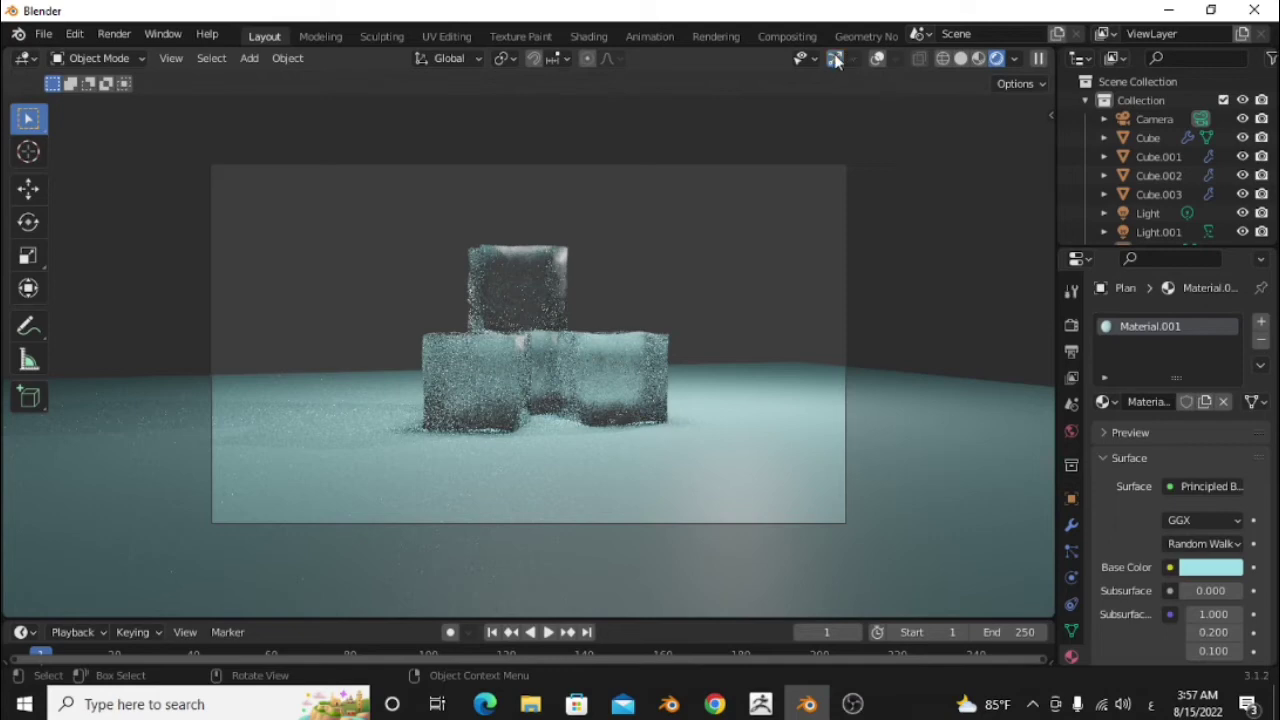
{"action": "key", "text": "KP_0"}
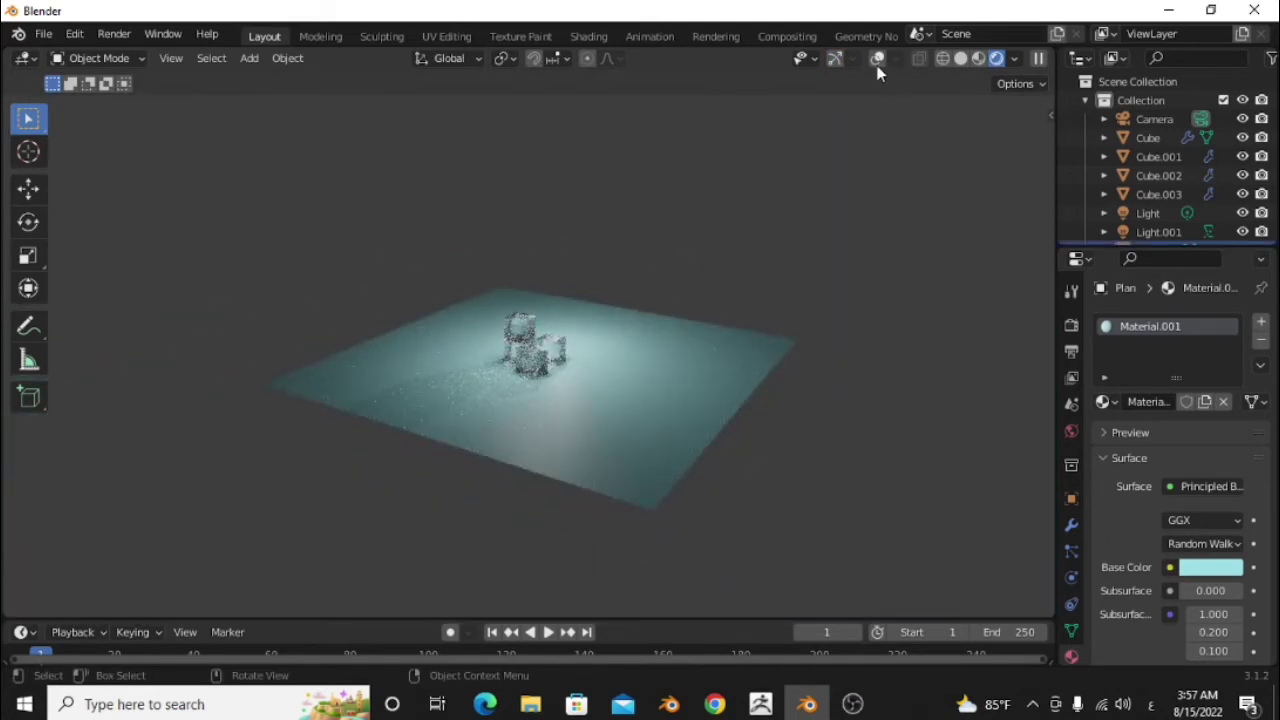
{"action": "left_click", "coordinate": [877, 60]}
Shift the floor plane along Y and toward the viewer, checking through the camera
{"action": "key", "text": "g"}
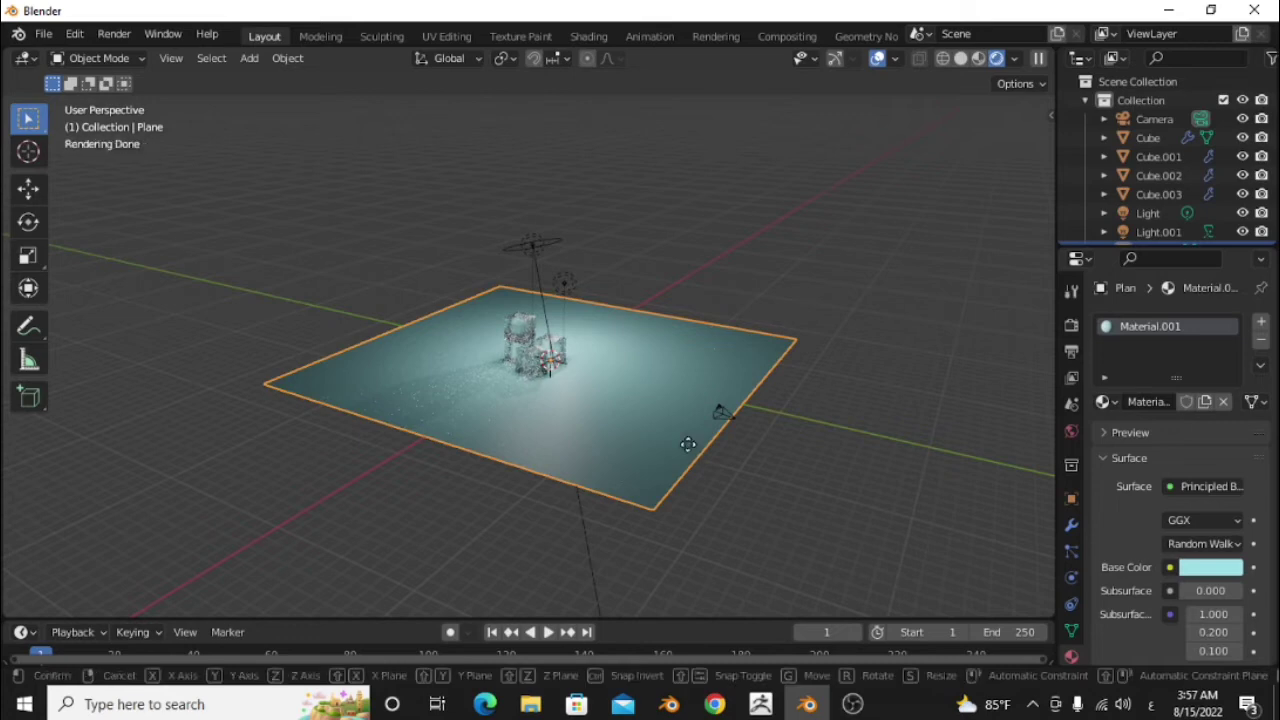
{"action": "key", "text": "y"}
{"action": "left_click", "coordinate": [612, 418]}
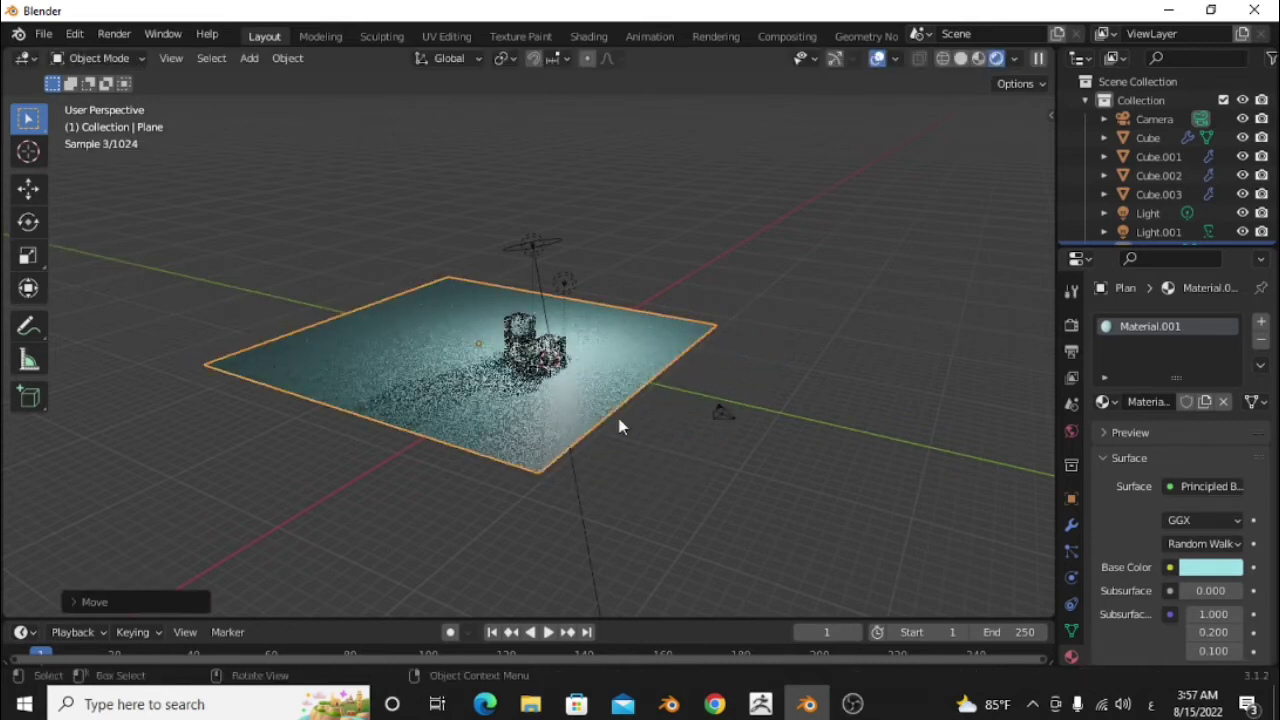
{"action": "key", "text": "KP_0"}
{"action": "scroll", "coordinate": [627, 421], "scroll_direction": "up", "scroll_amount": 2}
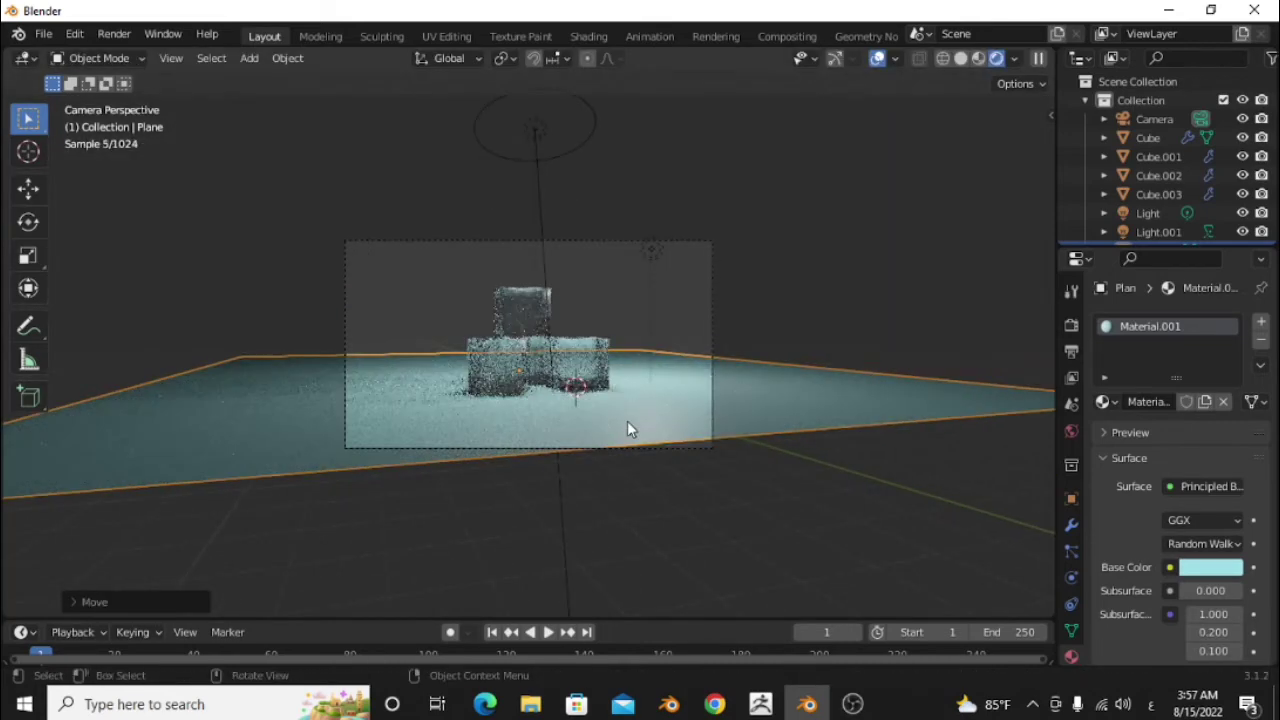
{"action": "scroll", "coordinate": [627, 421], "scroll_direction": "up", "scroll_amount": 1}
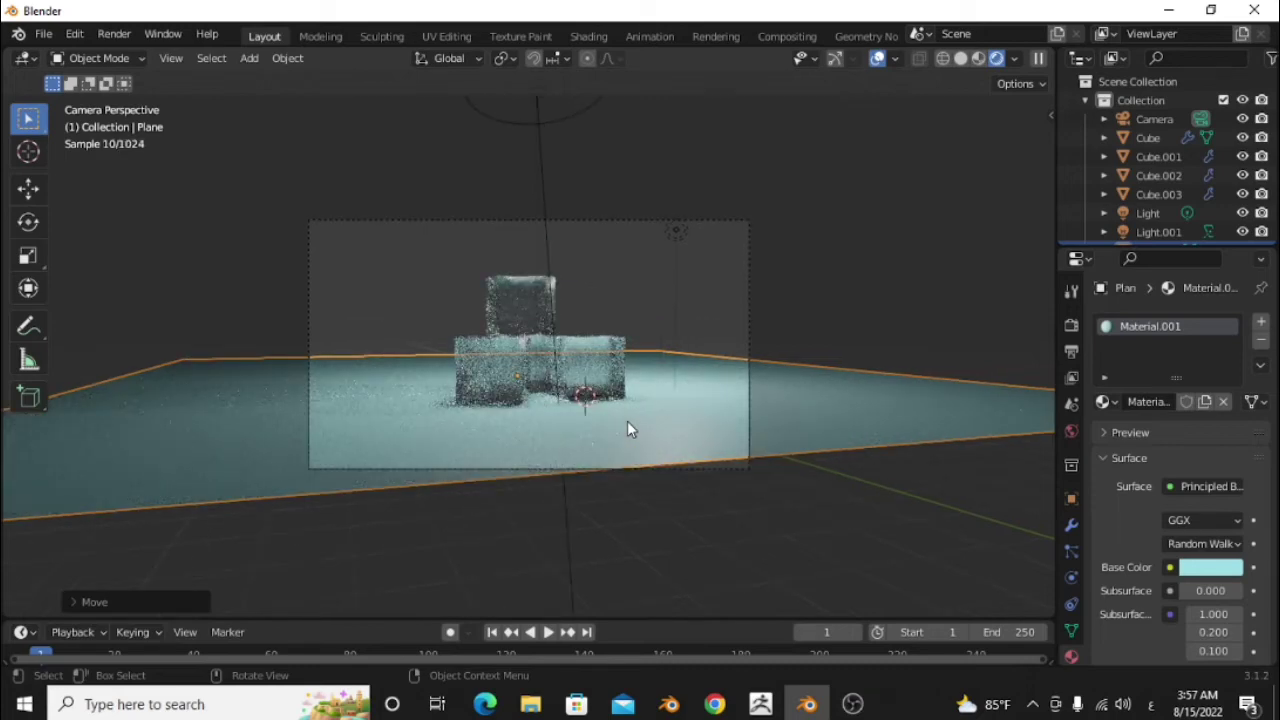
{"action": "key", "text": "g"}
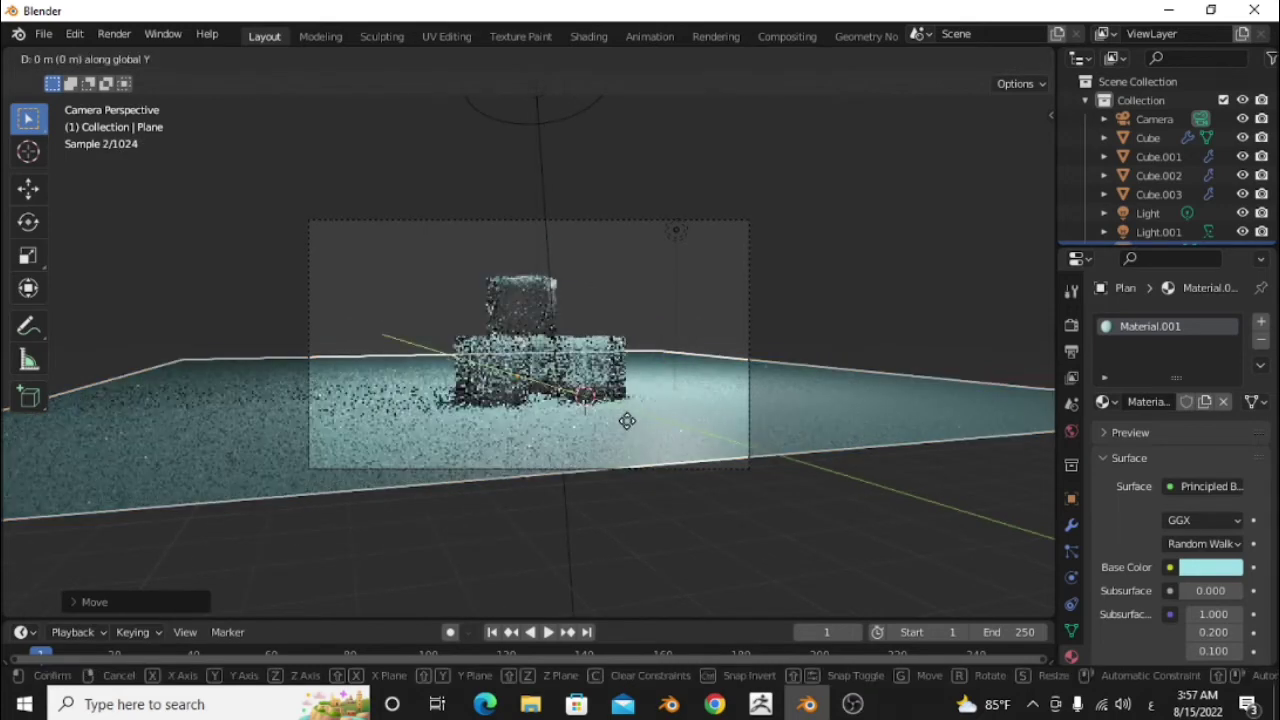
{"action": "left_click", "coordinate": [638, 433]}
Scale up the floor plane and confirm it fills the camera view
{"action": "key", "text": "s"}
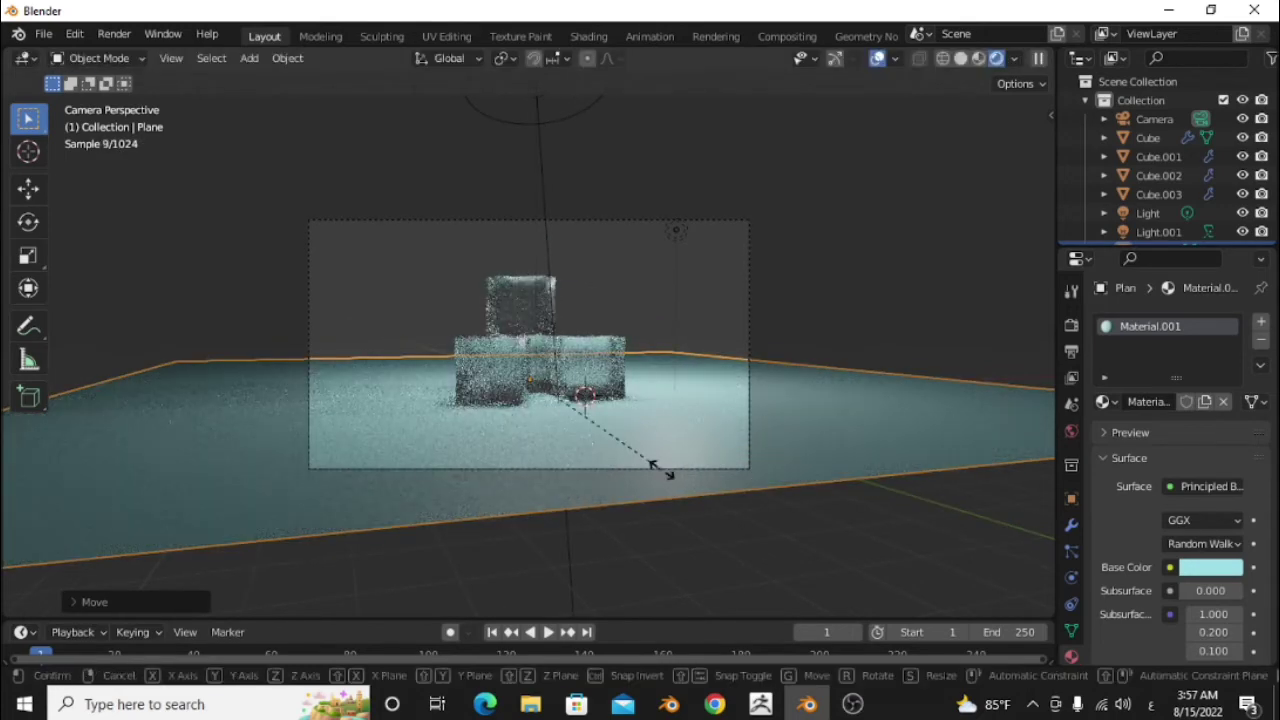
{"action": "left_click", "coordinate": [712, 491]}
{"action": "scroll", "coordinate": [633, 456], "scroll_direction": "down", "scroll_amount": 3}
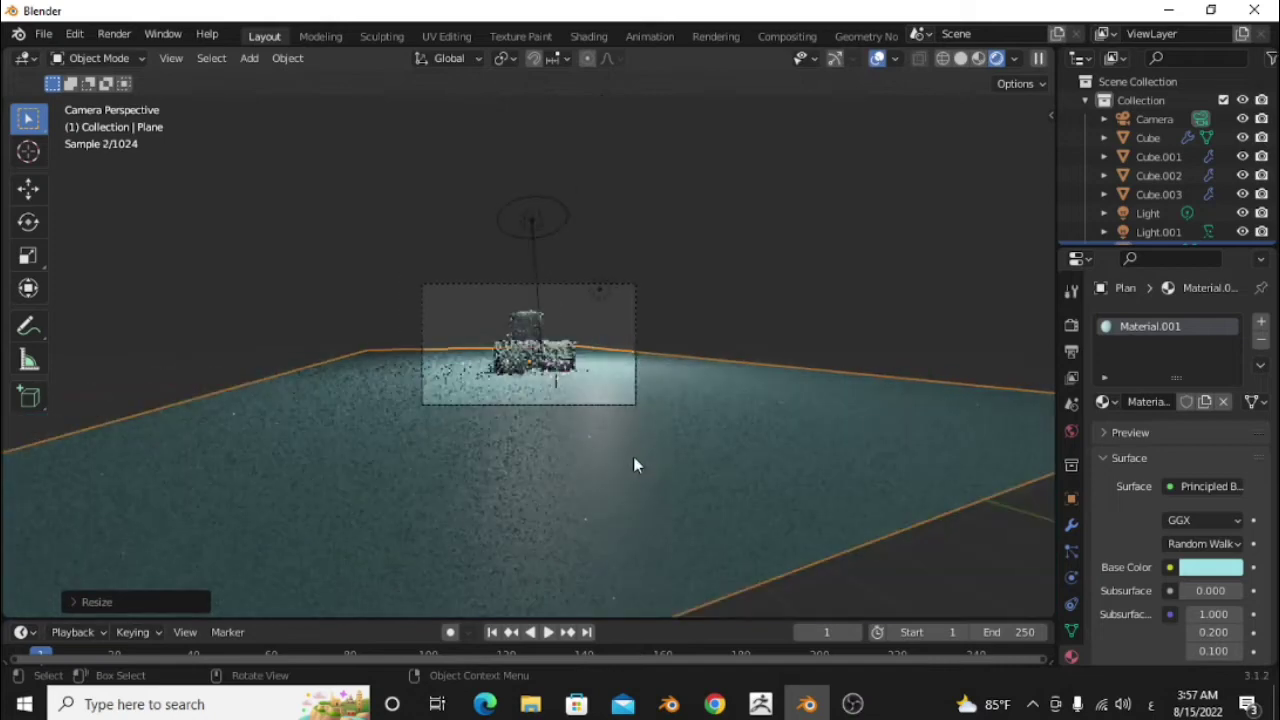
{"action": "middle_click_drag", "start_coordinate": [633, 456], "coordinate": [691, 479]}
{"action": "scroll", "coordinate": [691, 479], "scroll_direction": "down", "scroll_amount": 3}
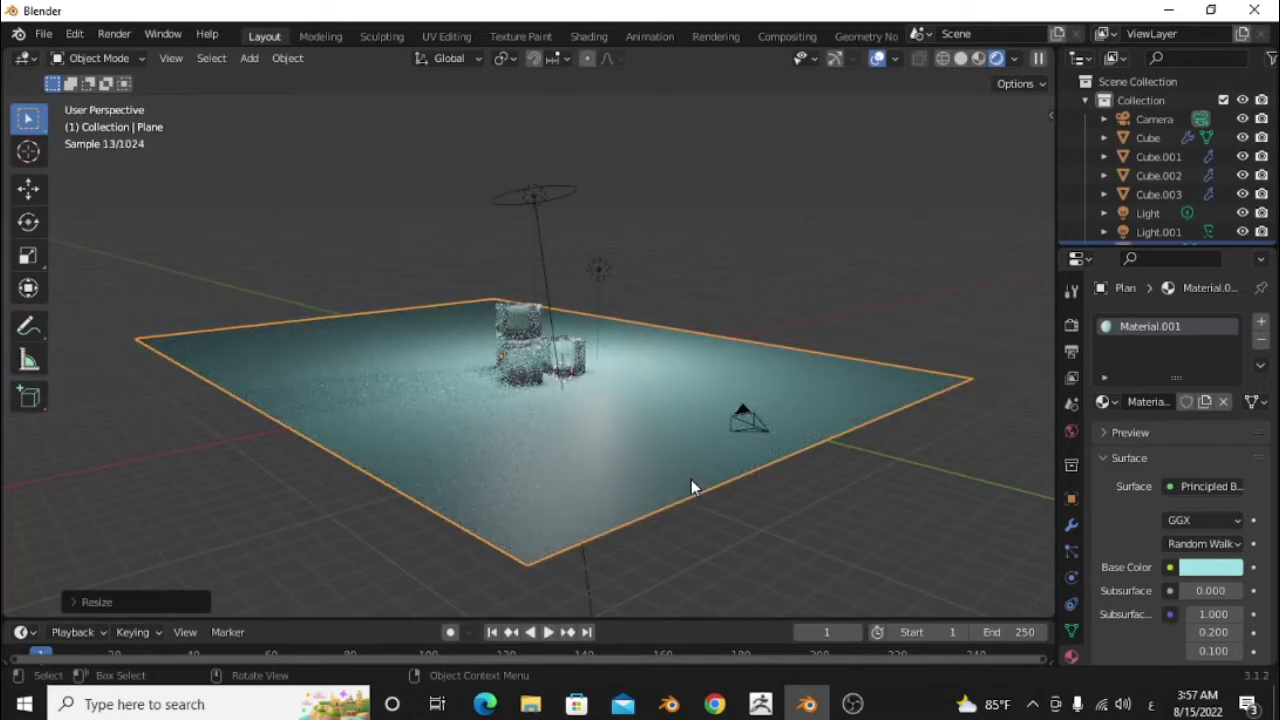
{"action": "key", "text": "KP_0"}
Nudge the floor plane along Y into its final position behind the cubes
{"action": "key", "text": "g"}
{"action": "key", "text": "y"}
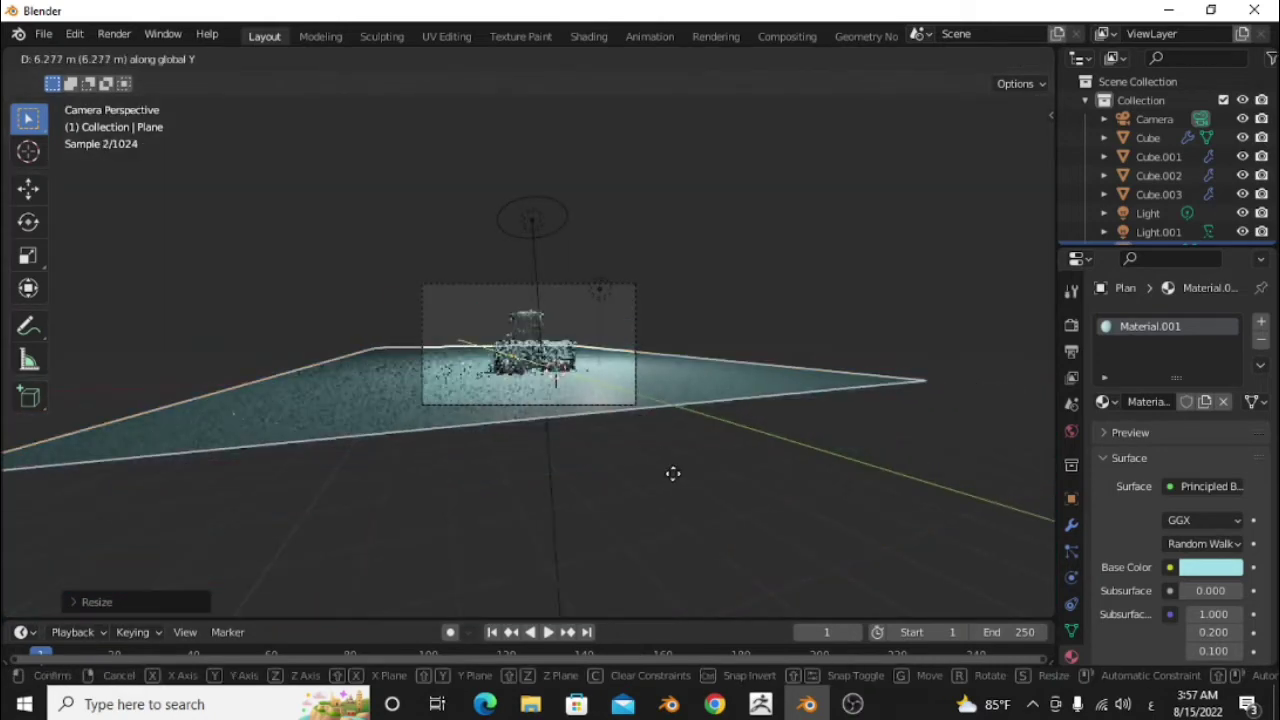
{"action": "left_click", "coordinate": [671, 471]}
Frame the camera view in the viewport, hide overlays, and start the F12 Cycles render
{"action": "left_click", "coordinate": [736, 294]}
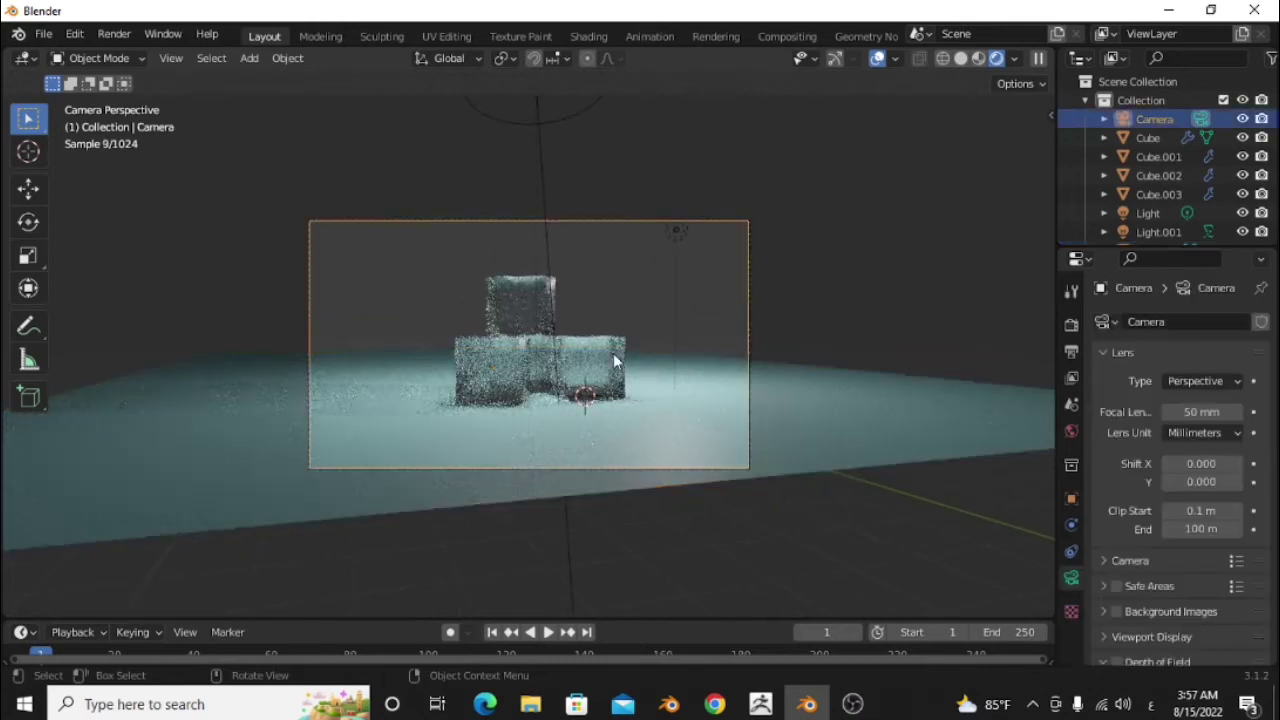
{"action": "key", "text": "Home"}
{"action": "middle_click_drag", "start_coordinate": [614, 355], "coordinate": [622, 358], "text": "shift"}
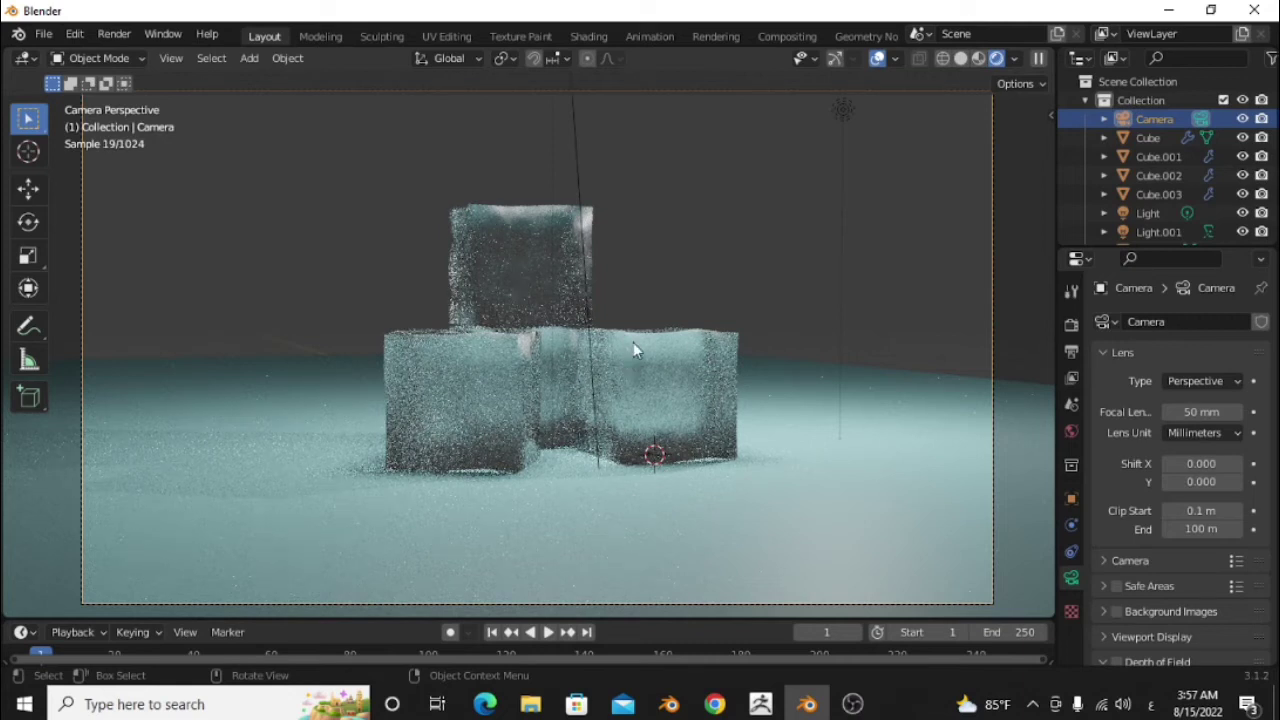
{"action": "left_click", "coordinate": [878, 59]}
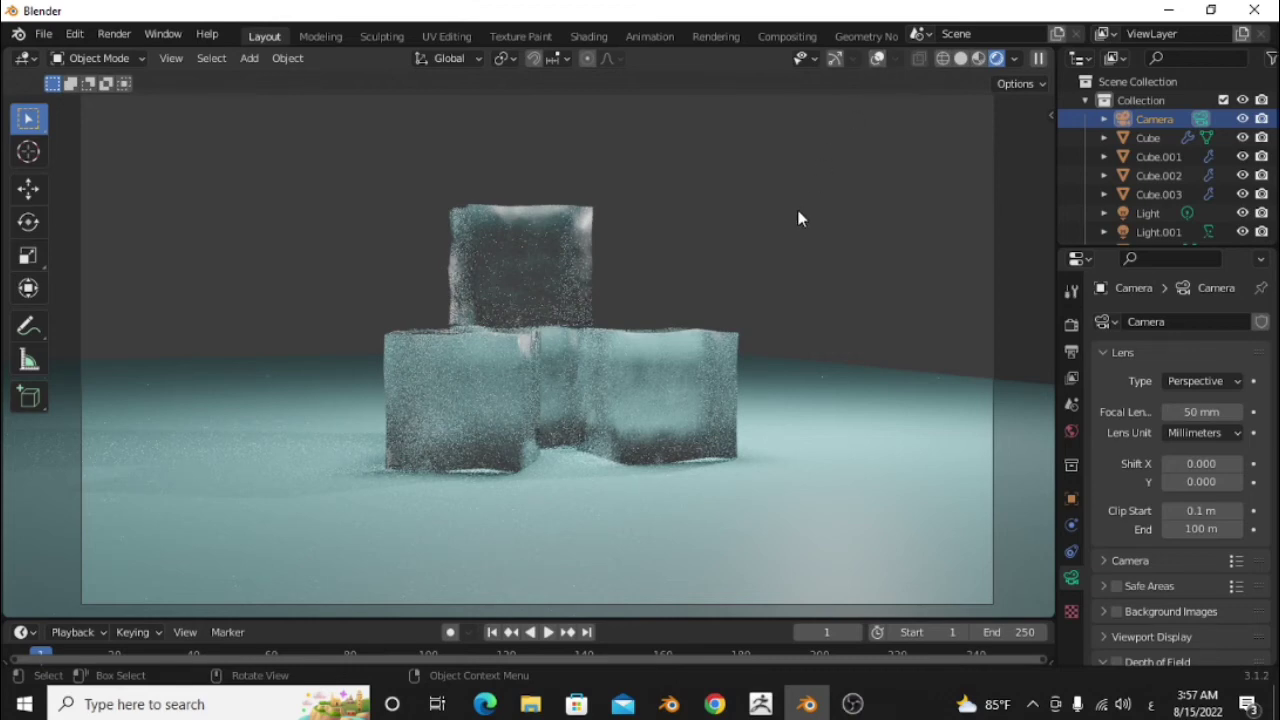
{"action": "key", "text": "F12"}
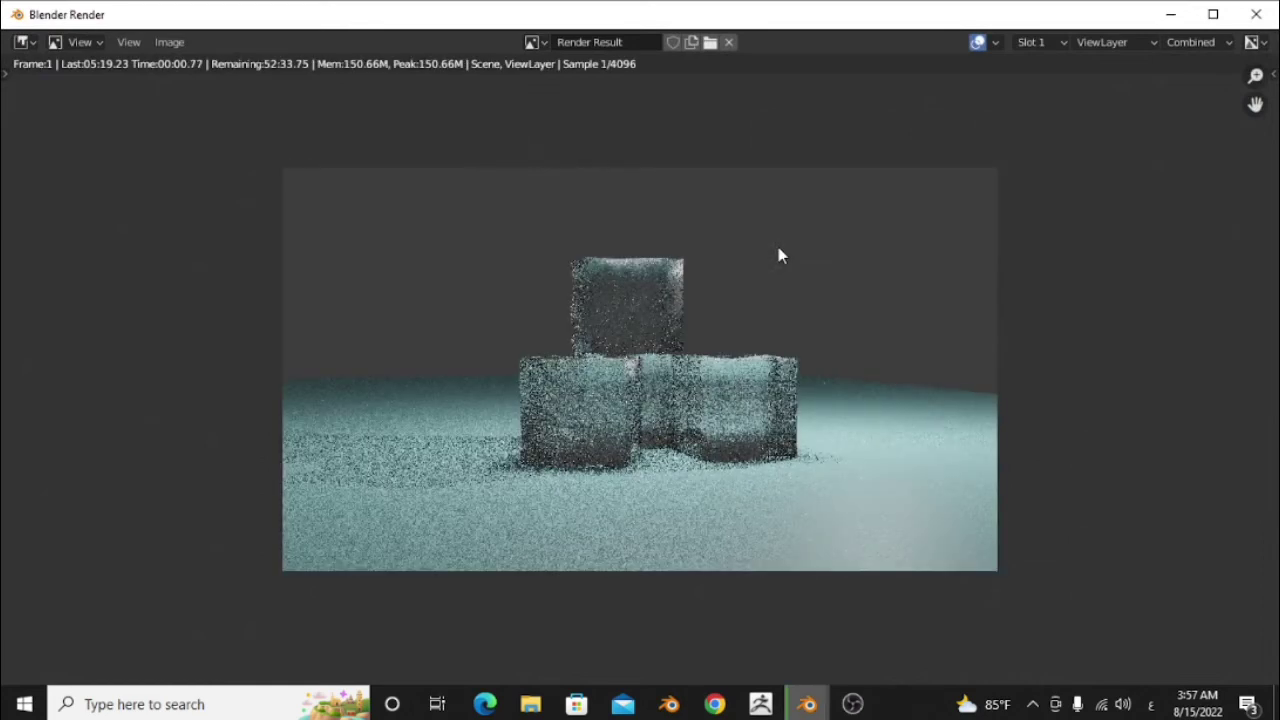
Zoom into the render window as the ice cubes refine to sample 4/4096
{"action": "scroll", "coordinate": [778, 249], "scroll_direction": "up", "scroll_amount": 1}
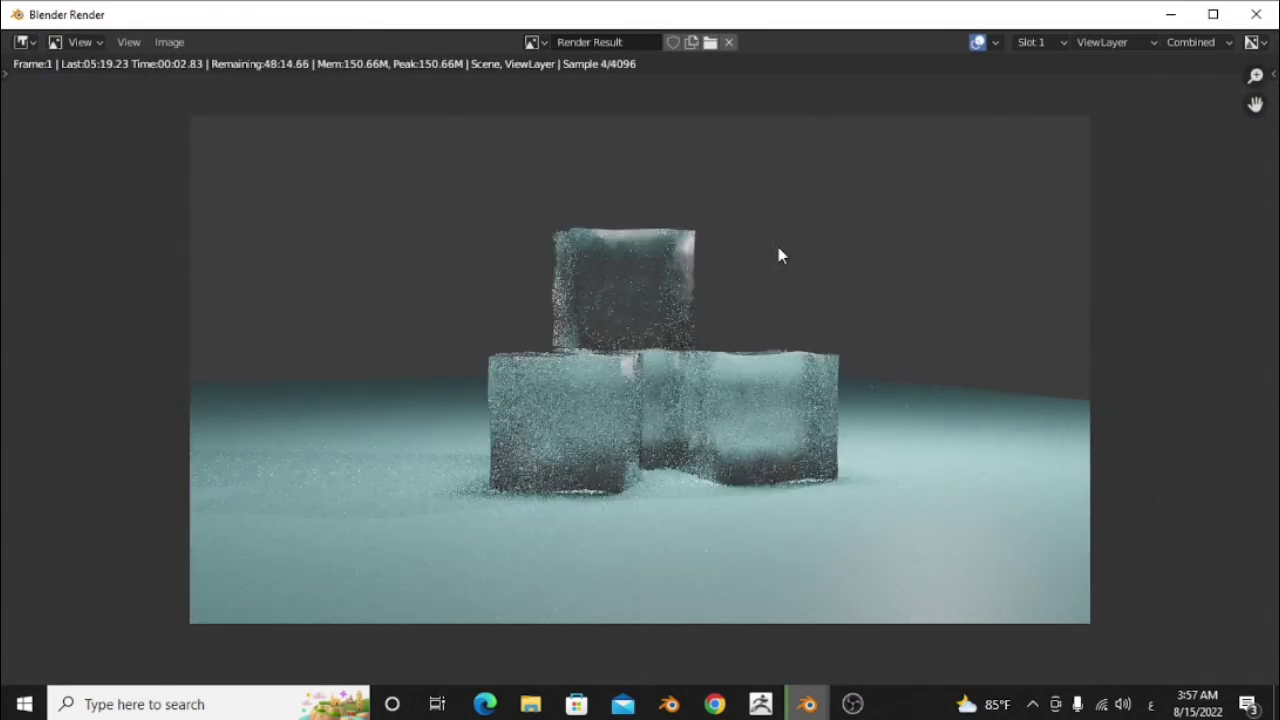